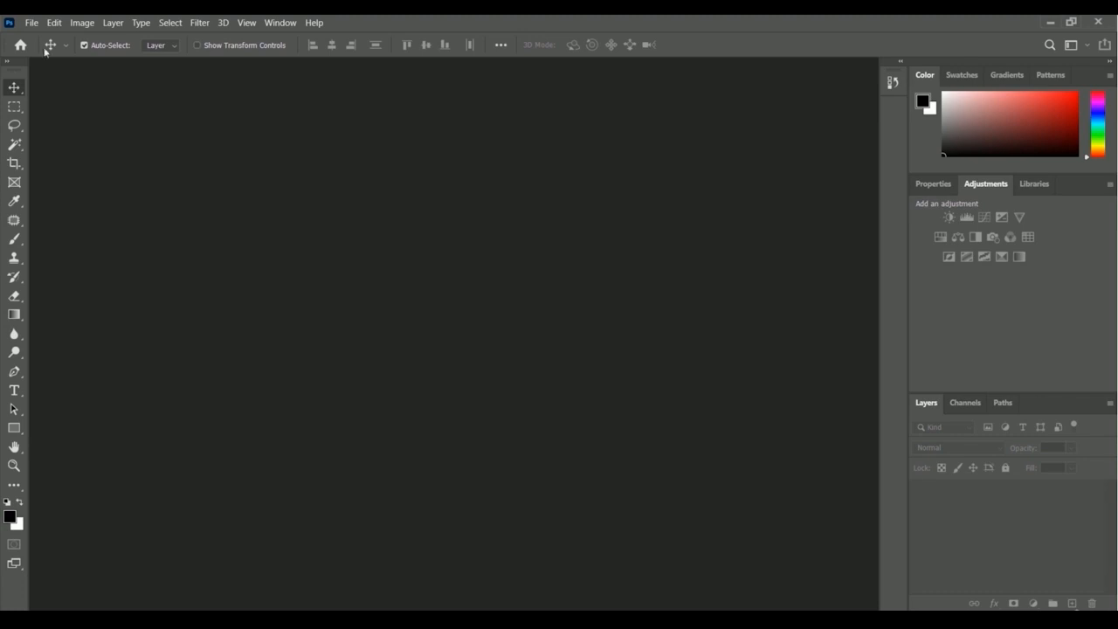
Step: Create a new 1920 x 1080 px document at 300 pixels/inch in RGB Color with a white background
left_click(32, 24)
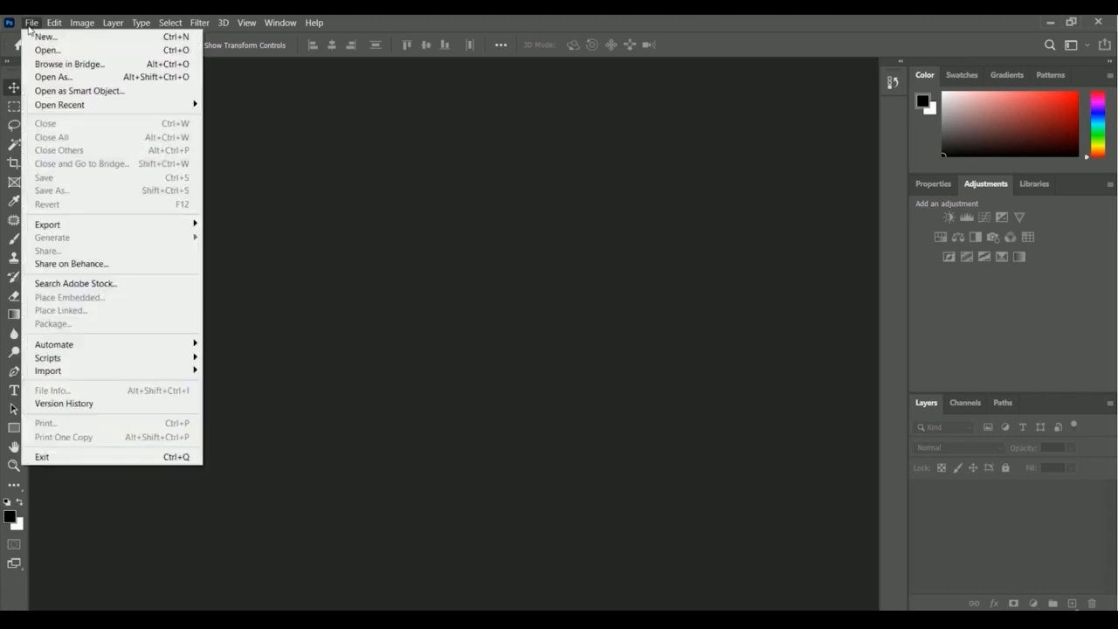
left_click(112, 42)
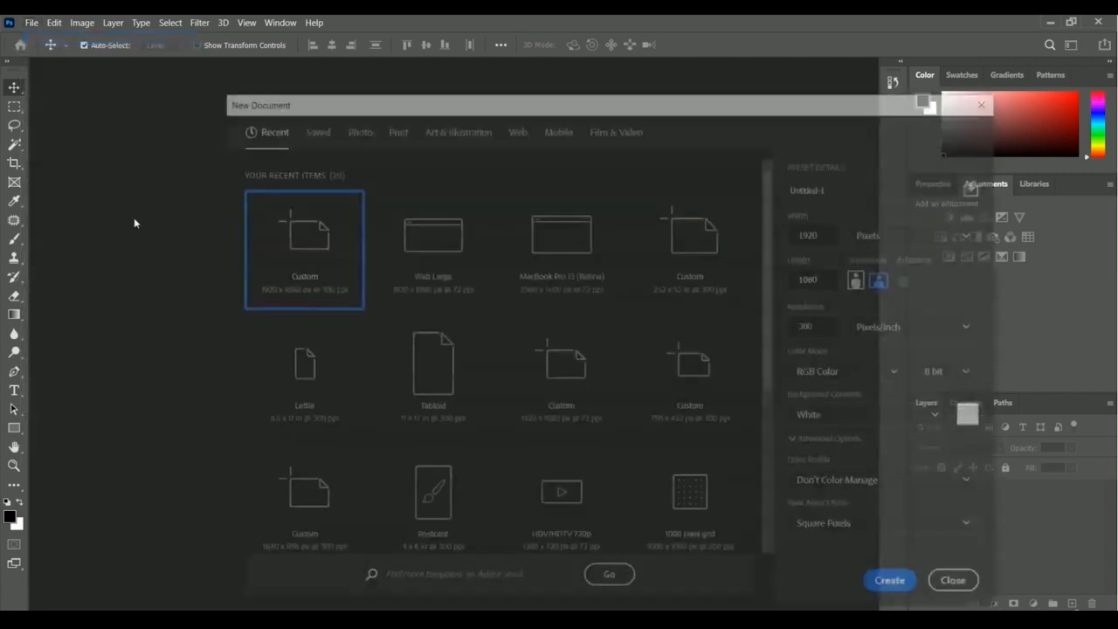
left_click_drag(706, 103, 657, 80)
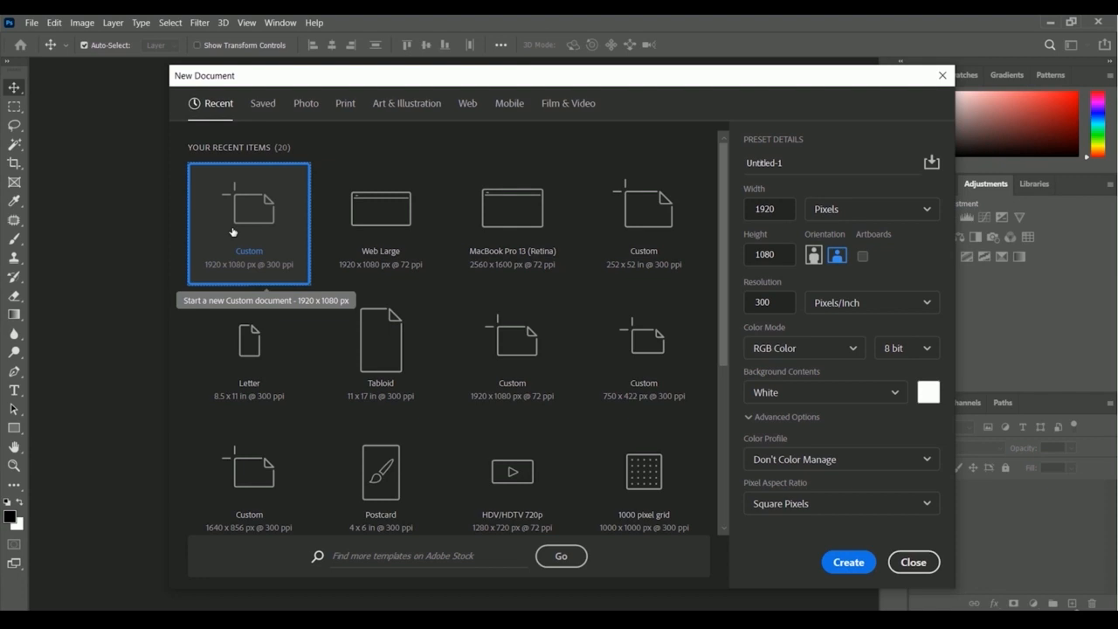
left_click(837, 563)
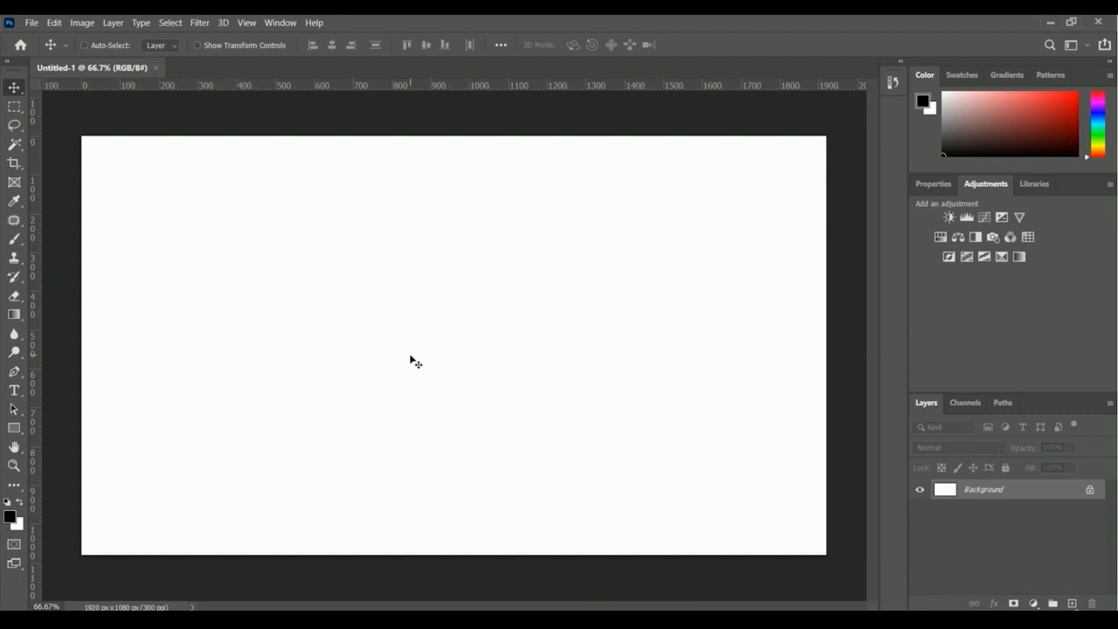
Step: Set the Type tool's text colour to pink f9078a
key("x")
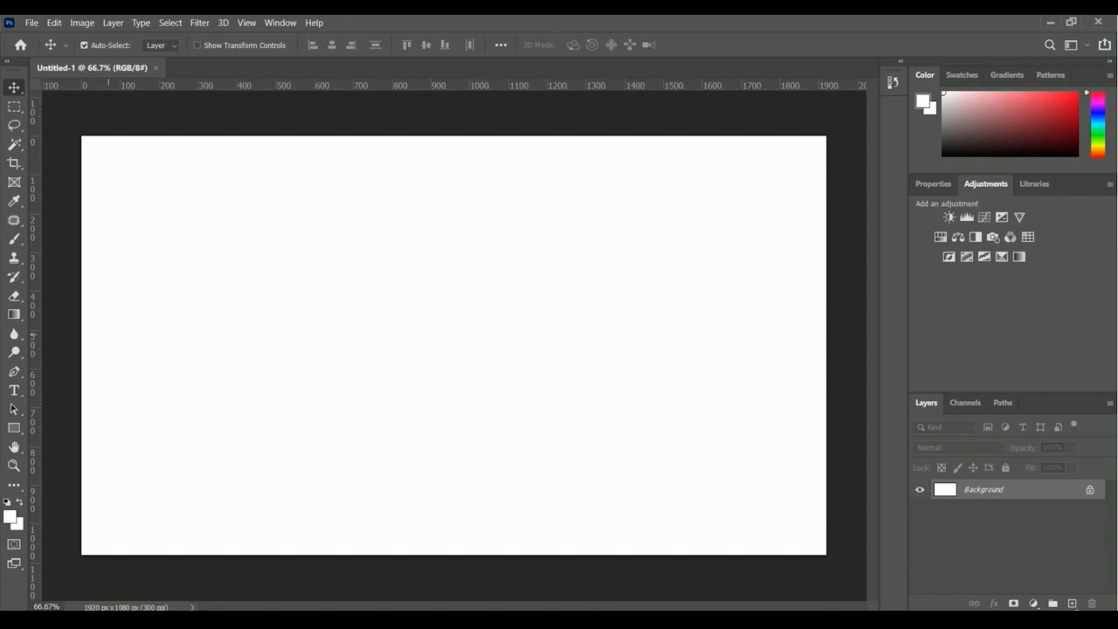
left_click(15, 392)
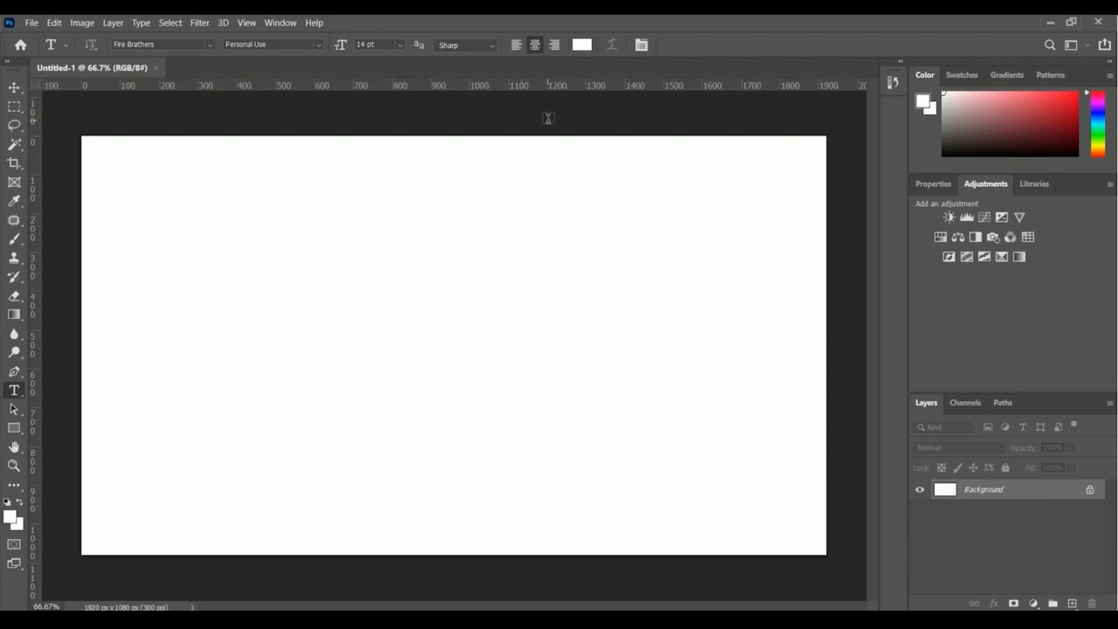
left_click(581, 46)
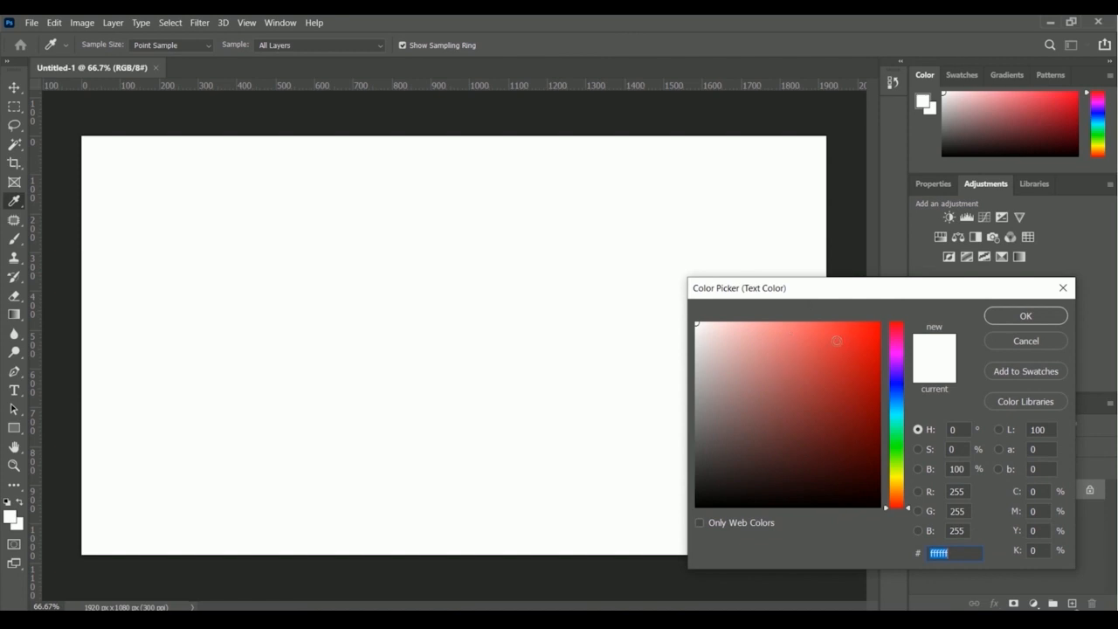
left_click(853, 334)
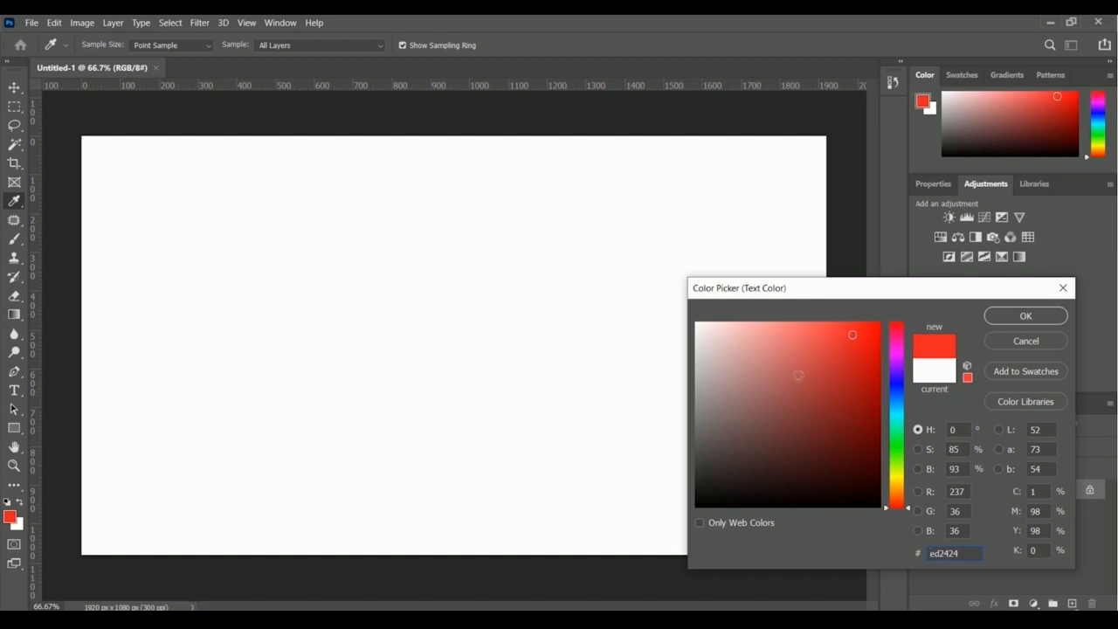
left_click(898, 350)
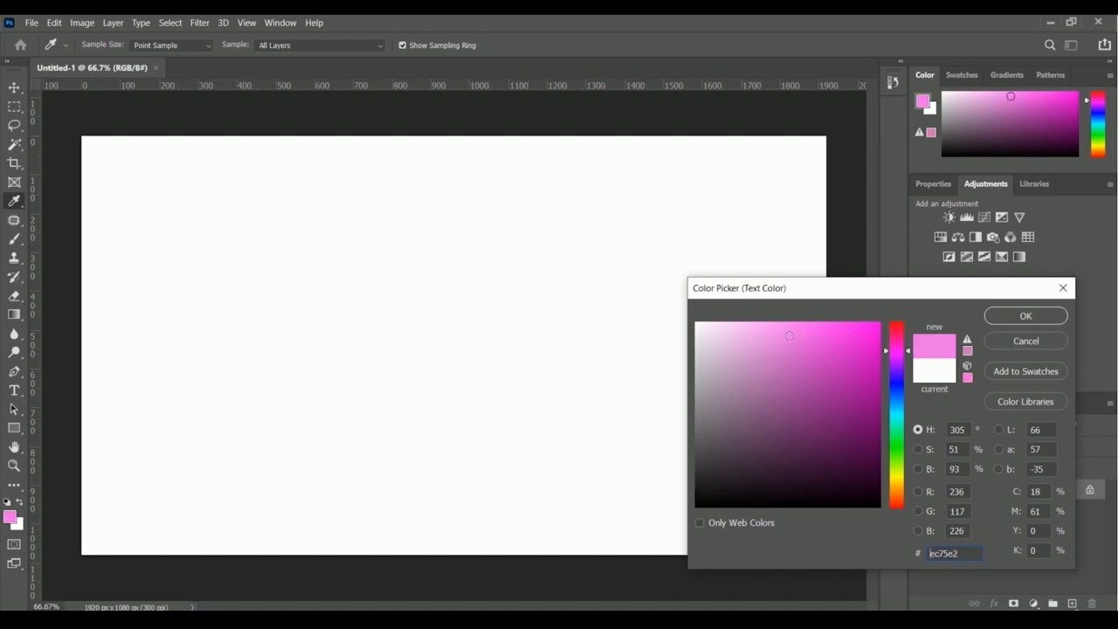
left_click(865, 389)
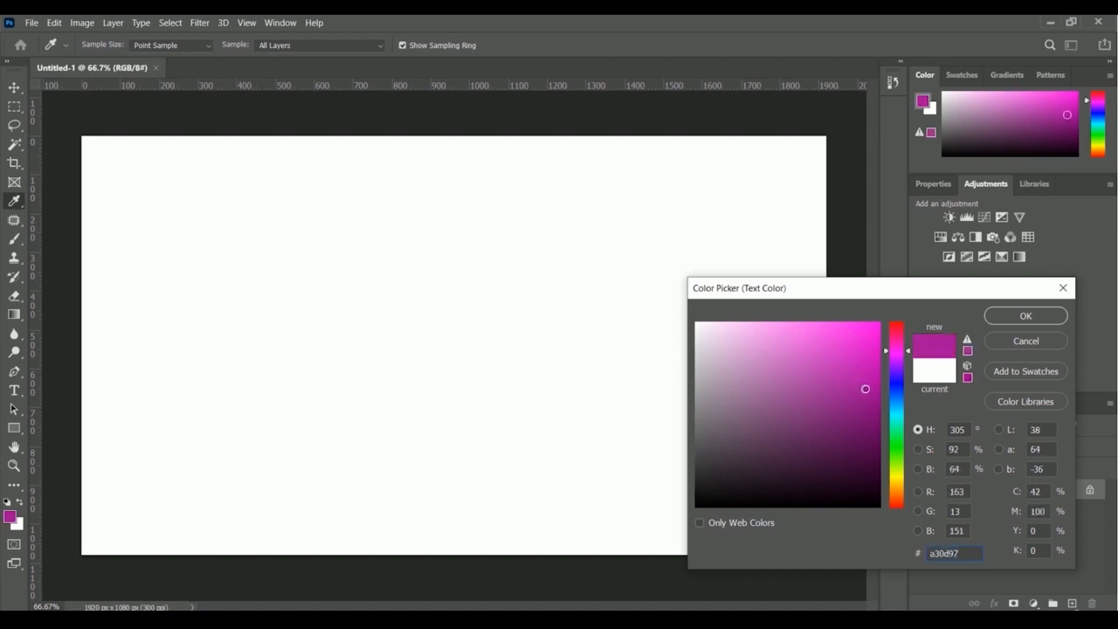
left_click(897, 380)
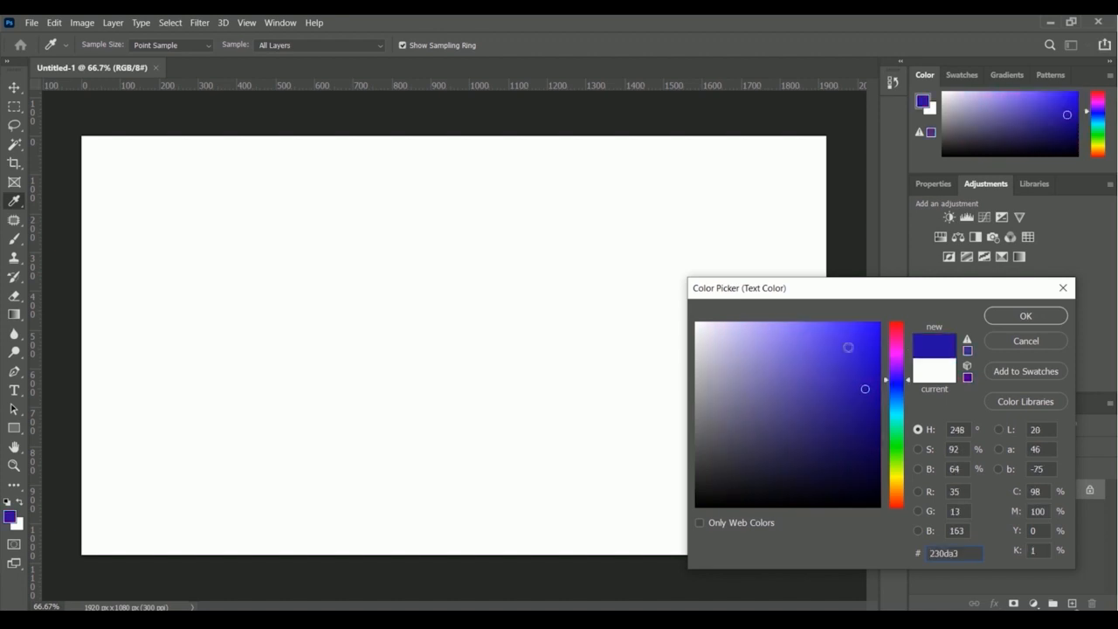
left_click(898, 439)
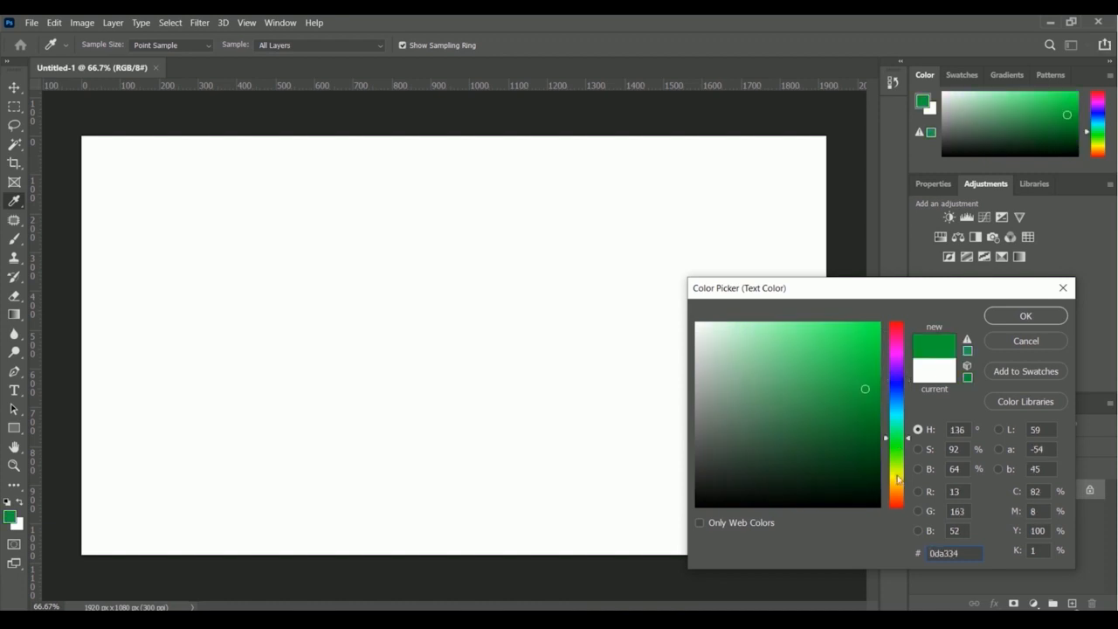
left_click(898, 477)
left_click(876, 326)
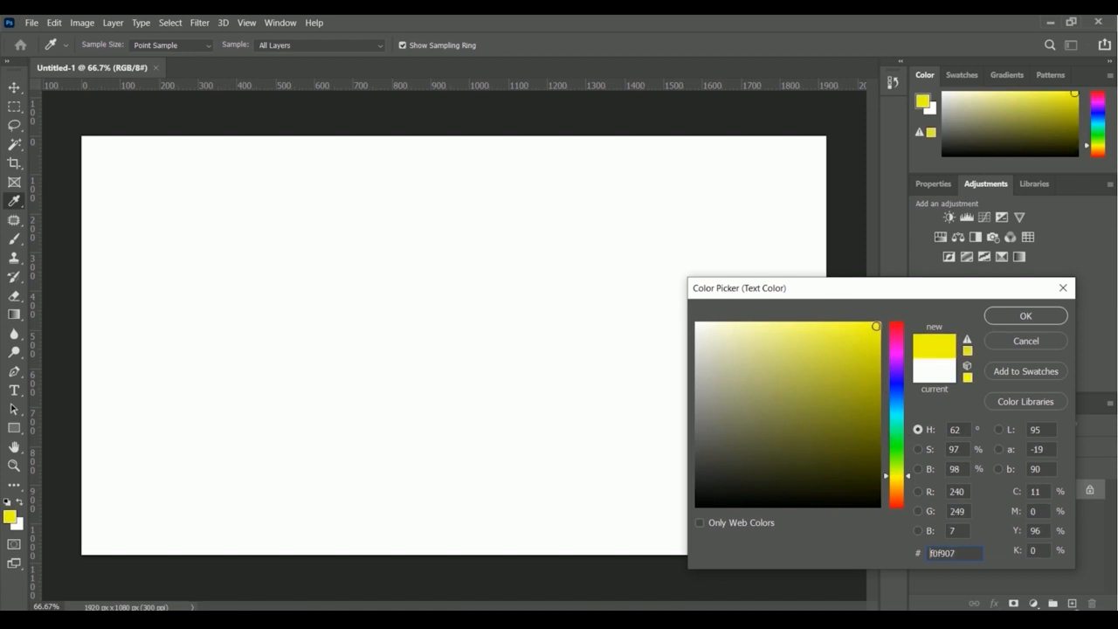
left_click(898, 483)
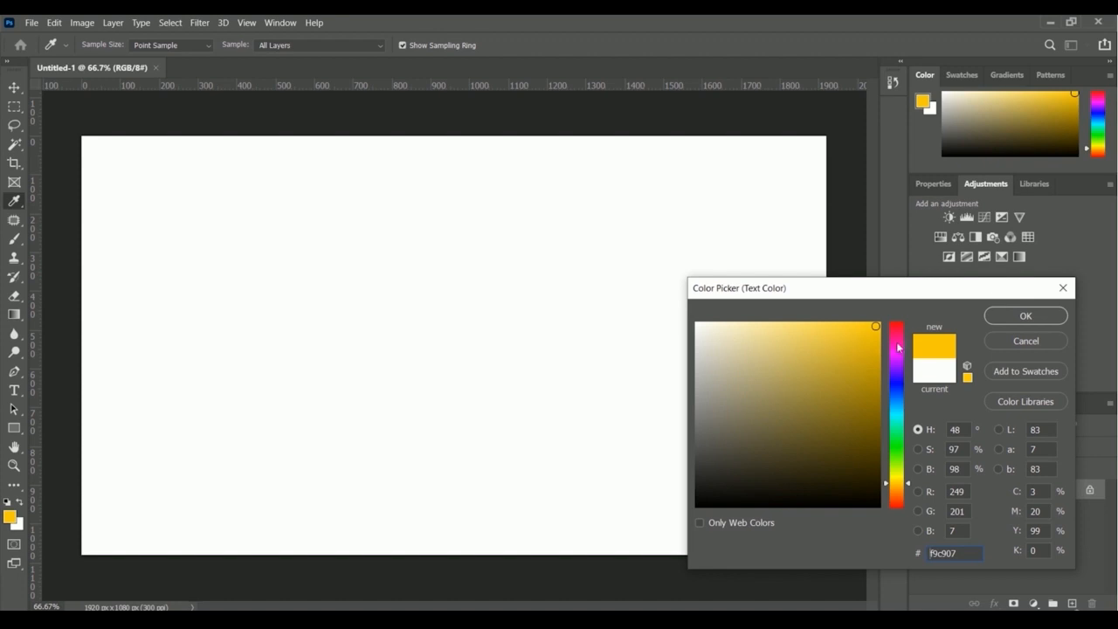
left_click(898, 341)
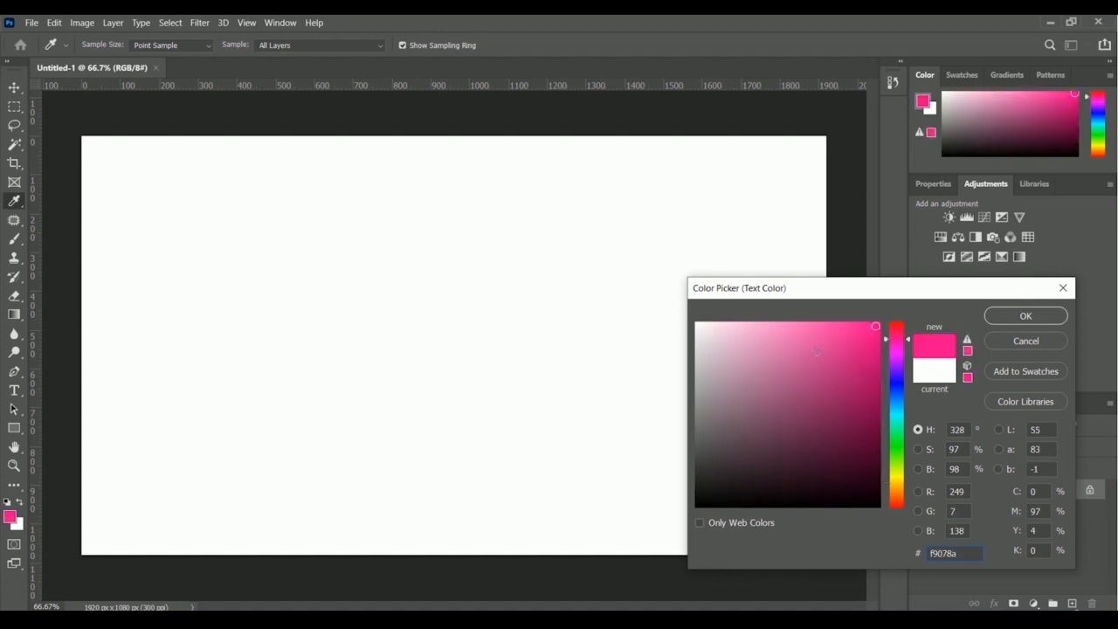
left_click(1032, 315)
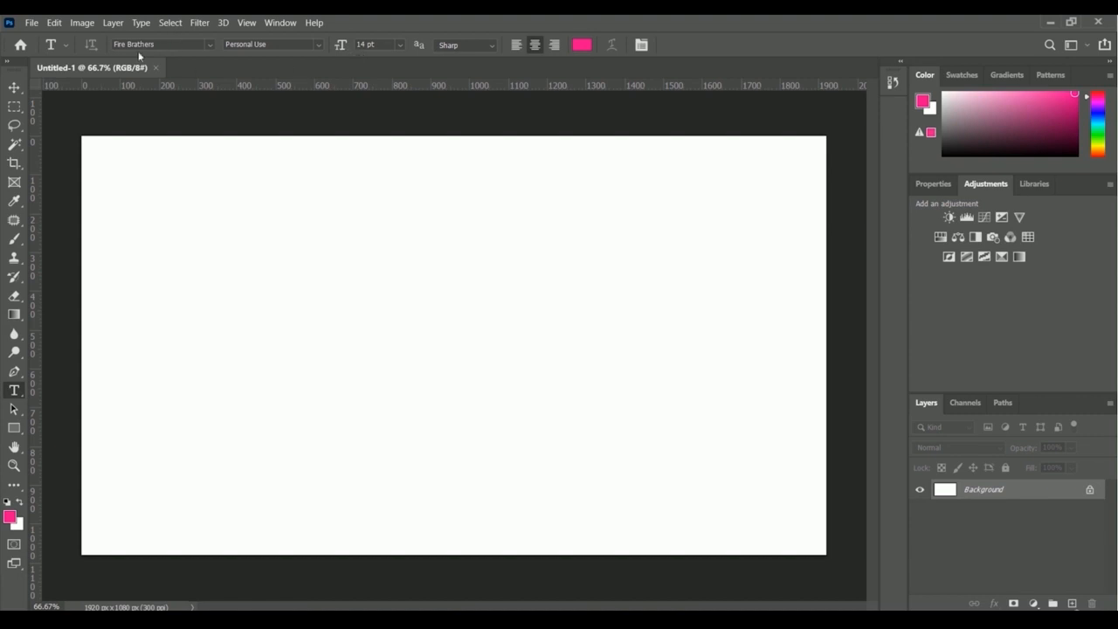
Step: Browse the available fonts and choose Fire Brathers for the text
left_click(209, 45)
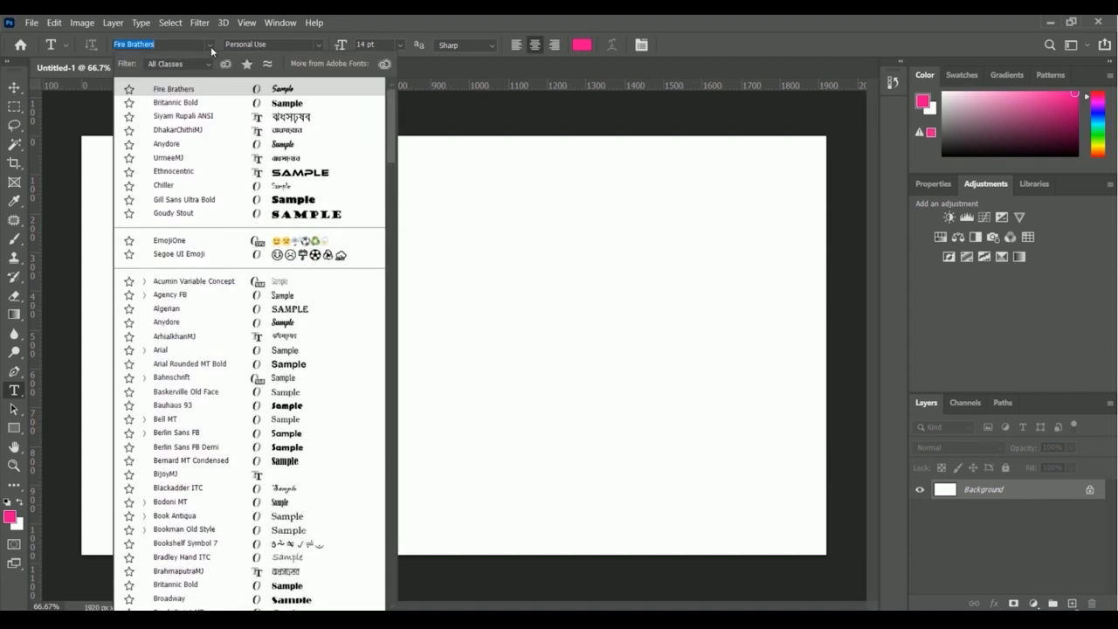
scroll(289, 262, "down", 8)
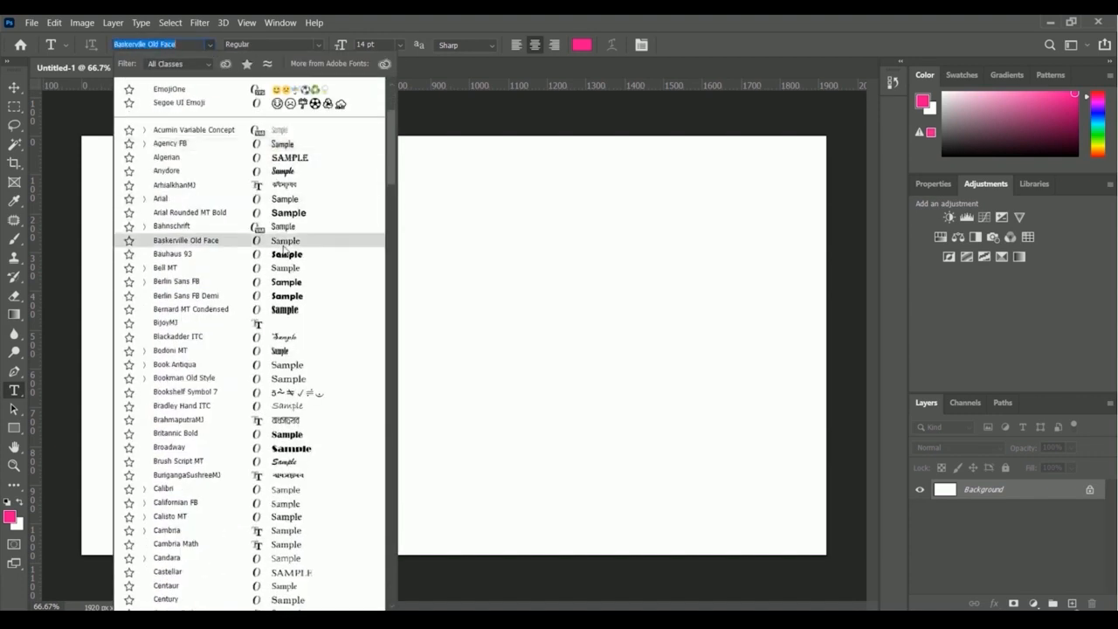
scroll(289, 271, "down", 7)
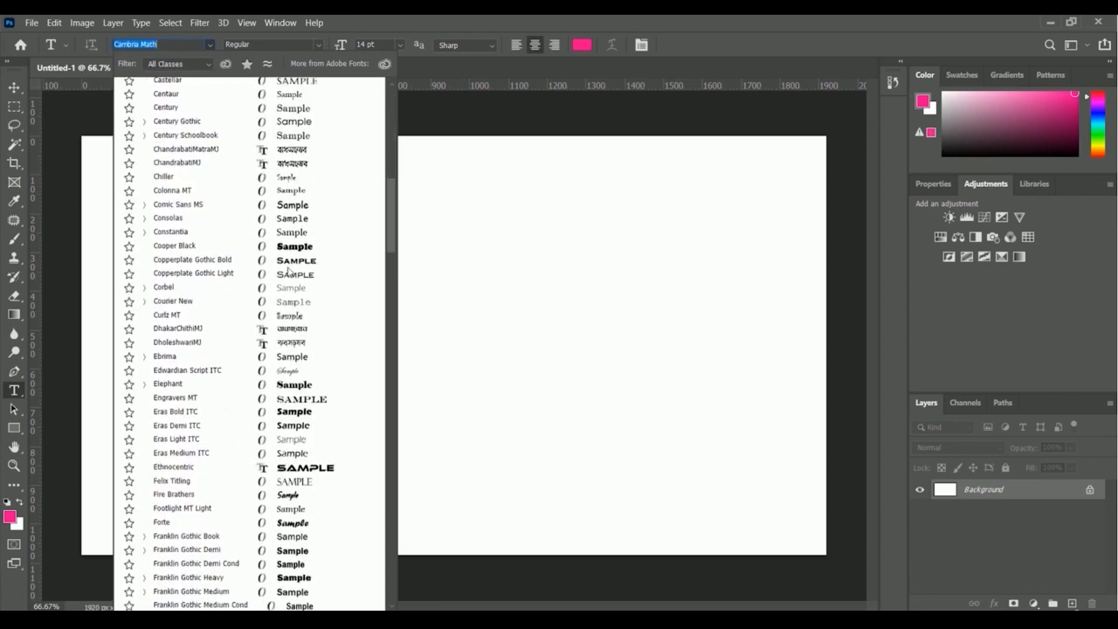
scroll(289, 271, "up", 15)
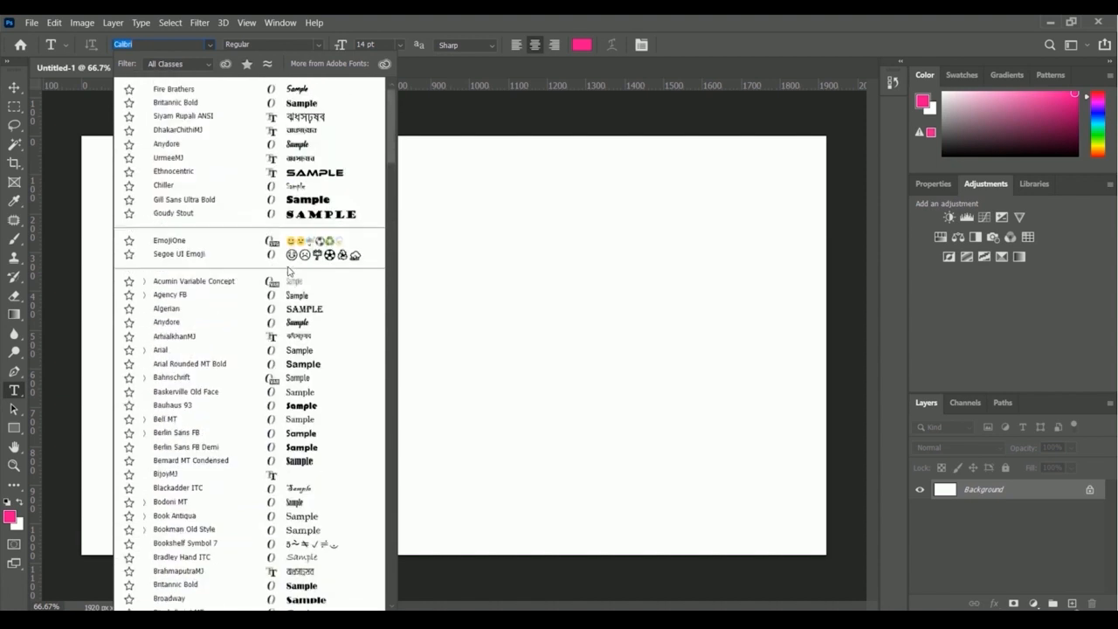
left_click(197, 94)
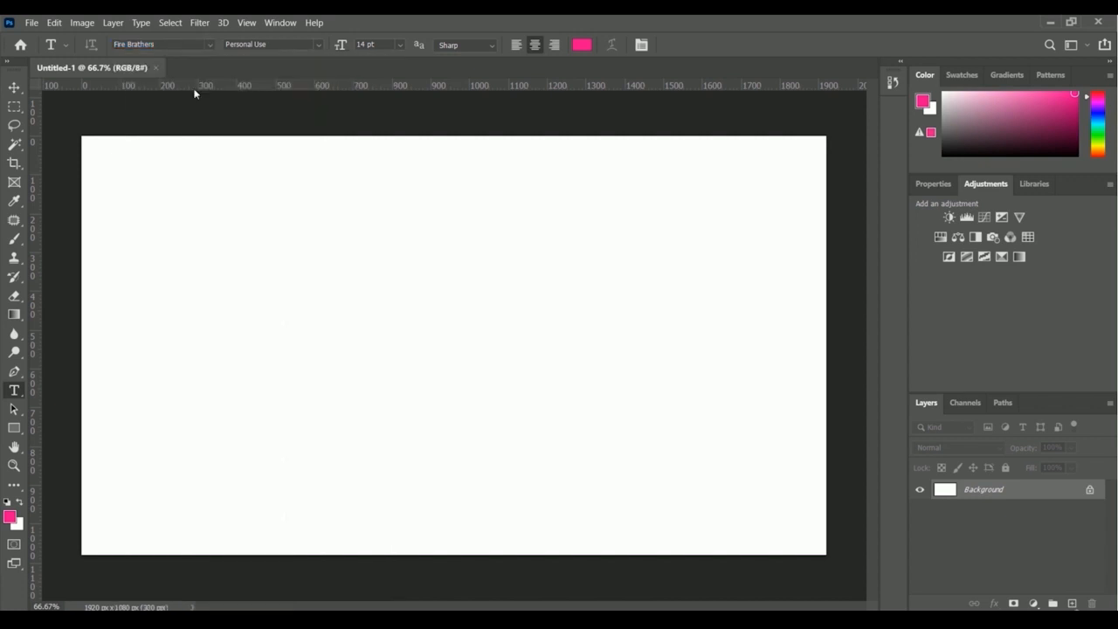
Step: Add the text "IT Learners" in the upper middle of the canvas and select all of its characters
left_click(429, 276)
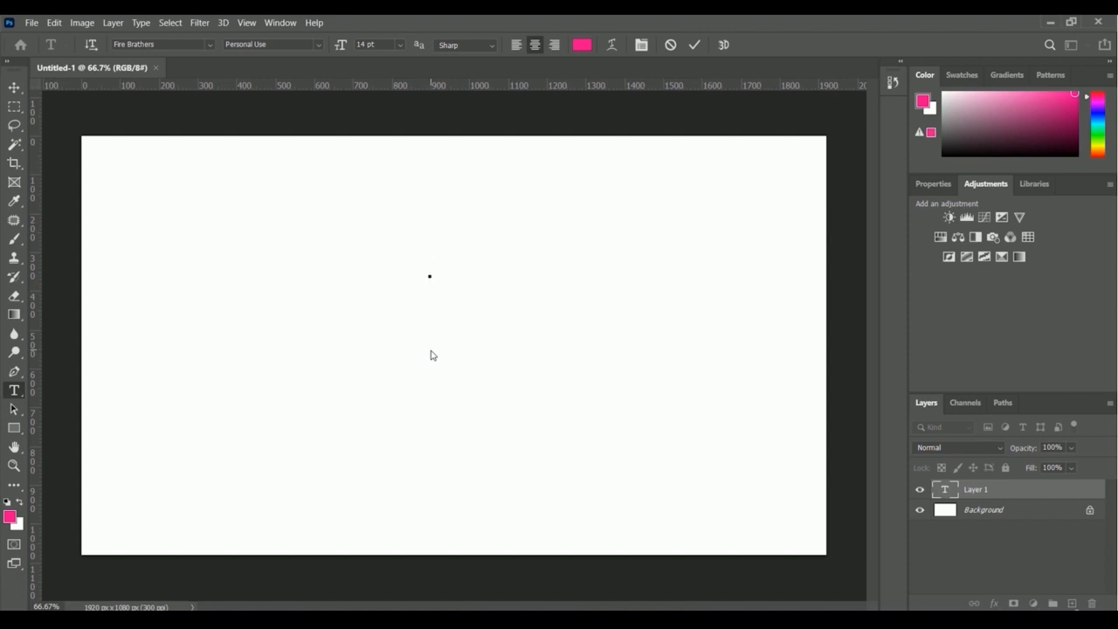
type("IT Learners")
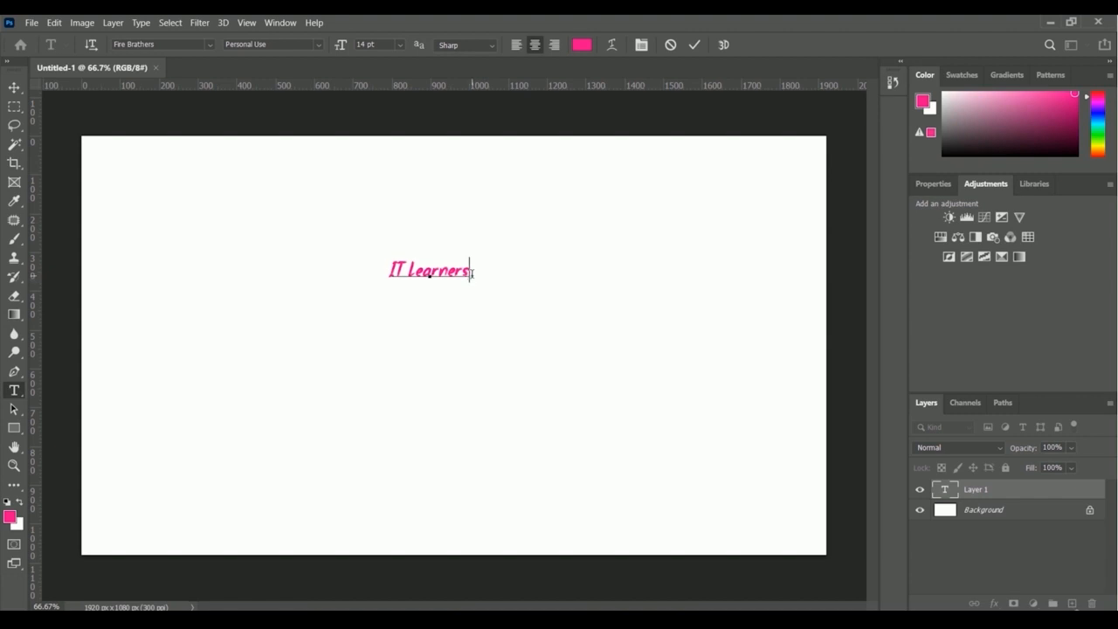
left_click_drag(470, 273, 389, 271)
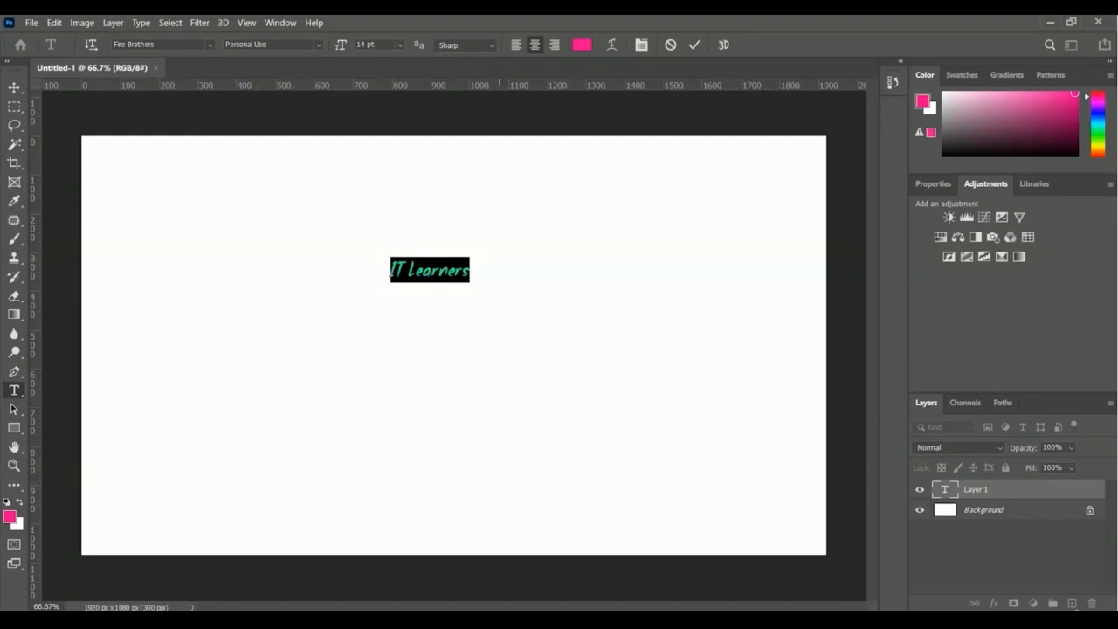
Step: Try the selected "IT Learners" text at sizes of 24, 60 and 72 pt
left_click(401, 44)
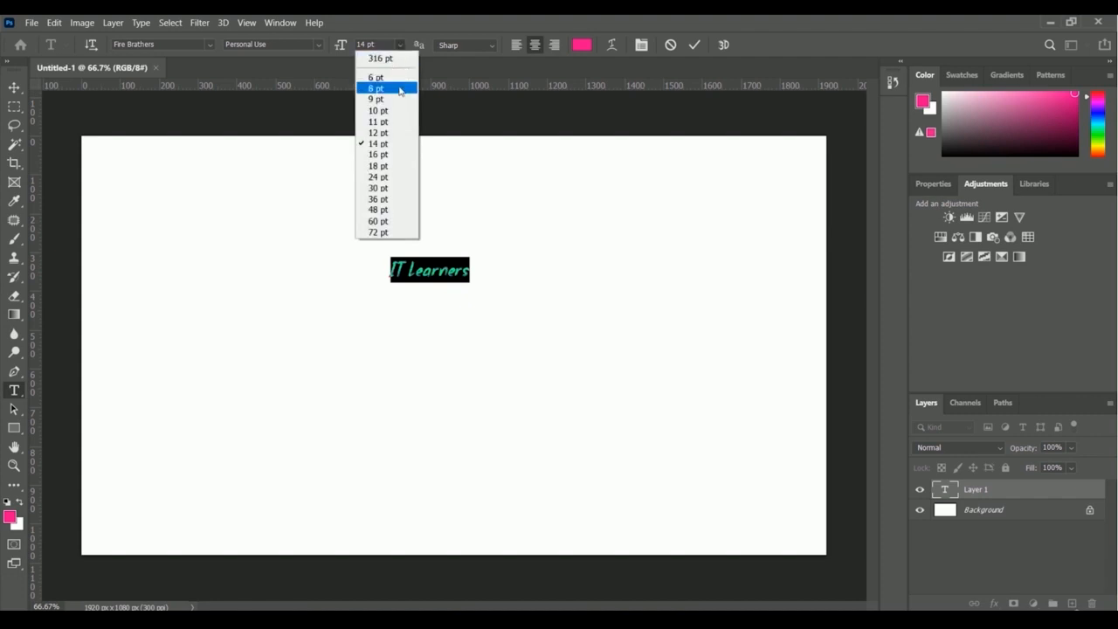
left_click(370, 178)
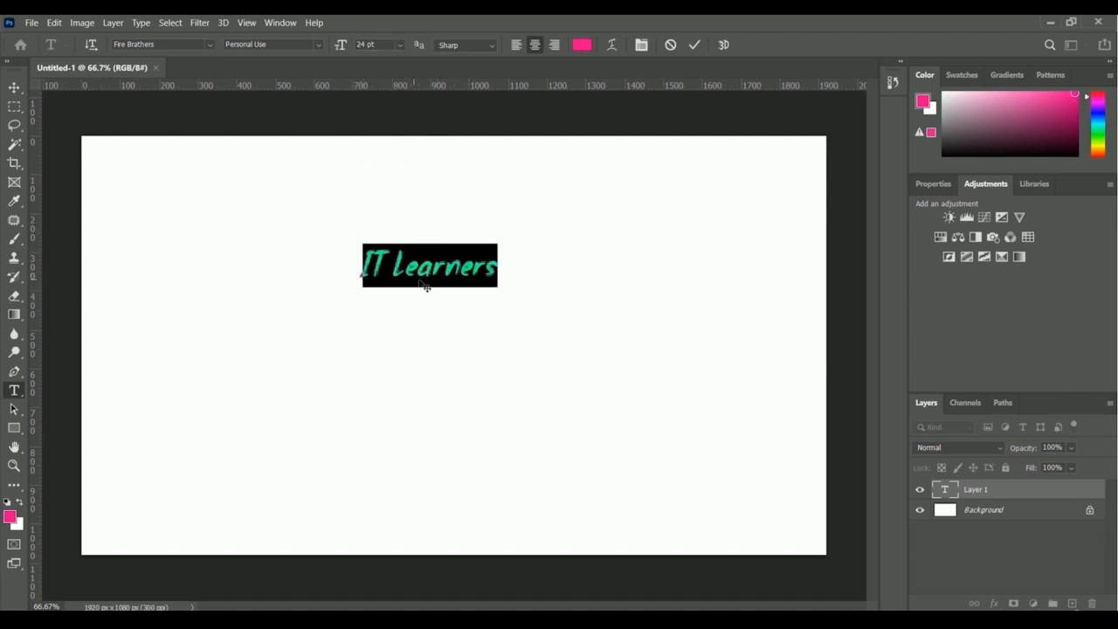
left_click(398, 44)
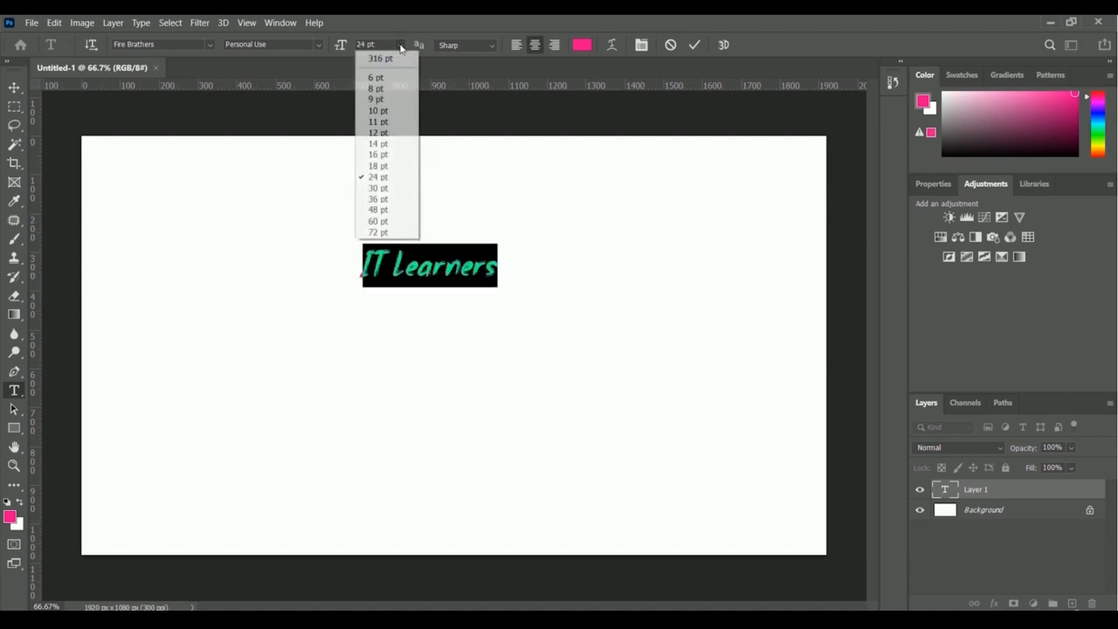
left_click(379, 222)
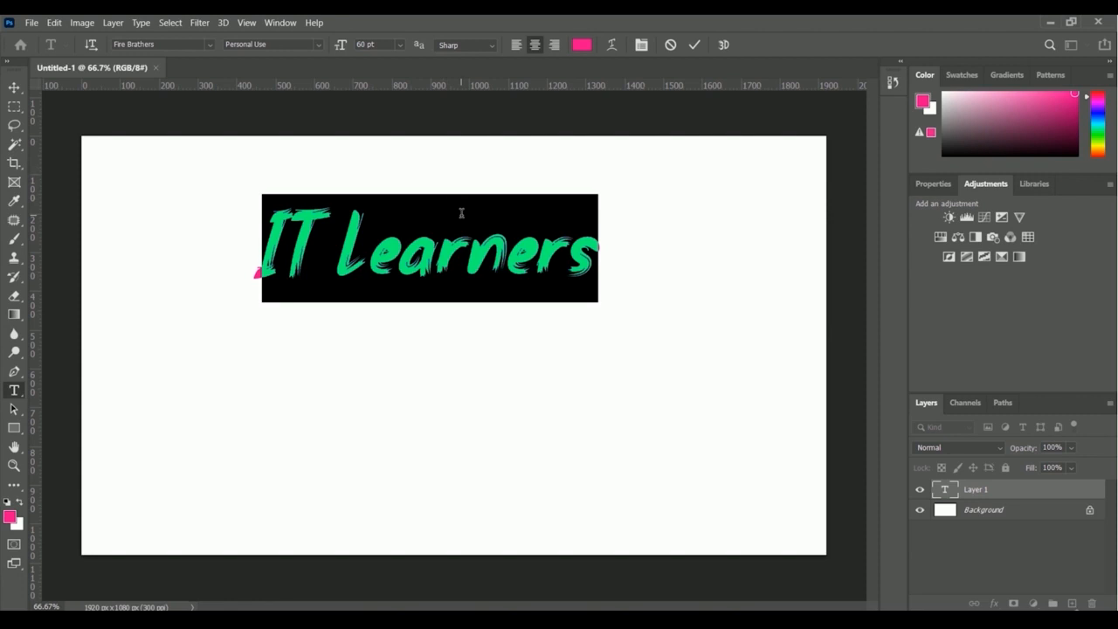
left_click(400, 45)
left_click(381, 233)
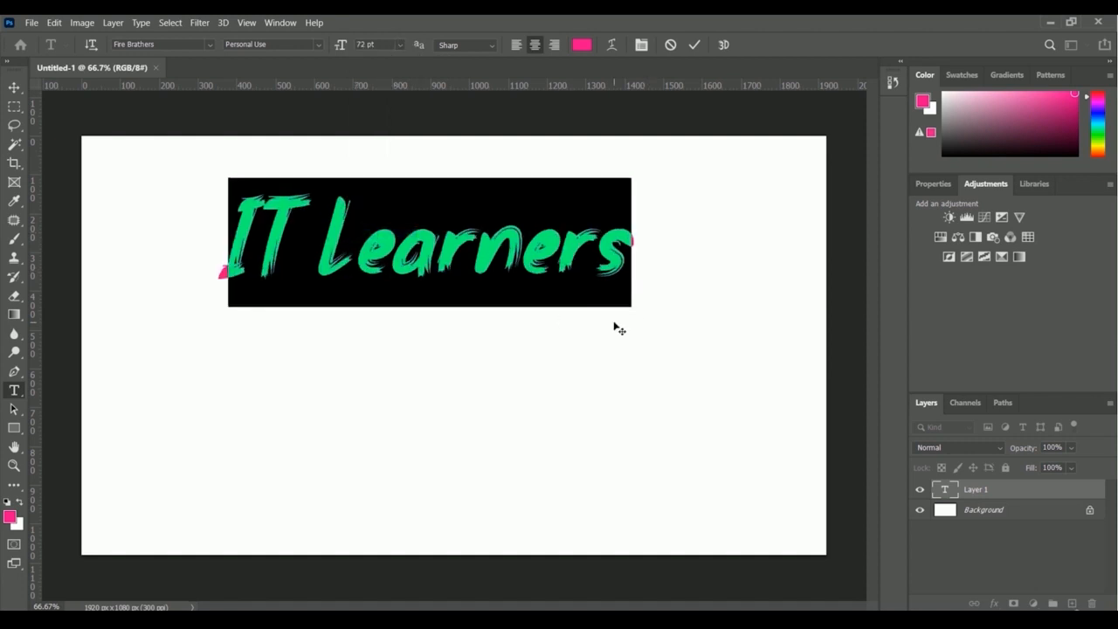
left_click(401, 43)
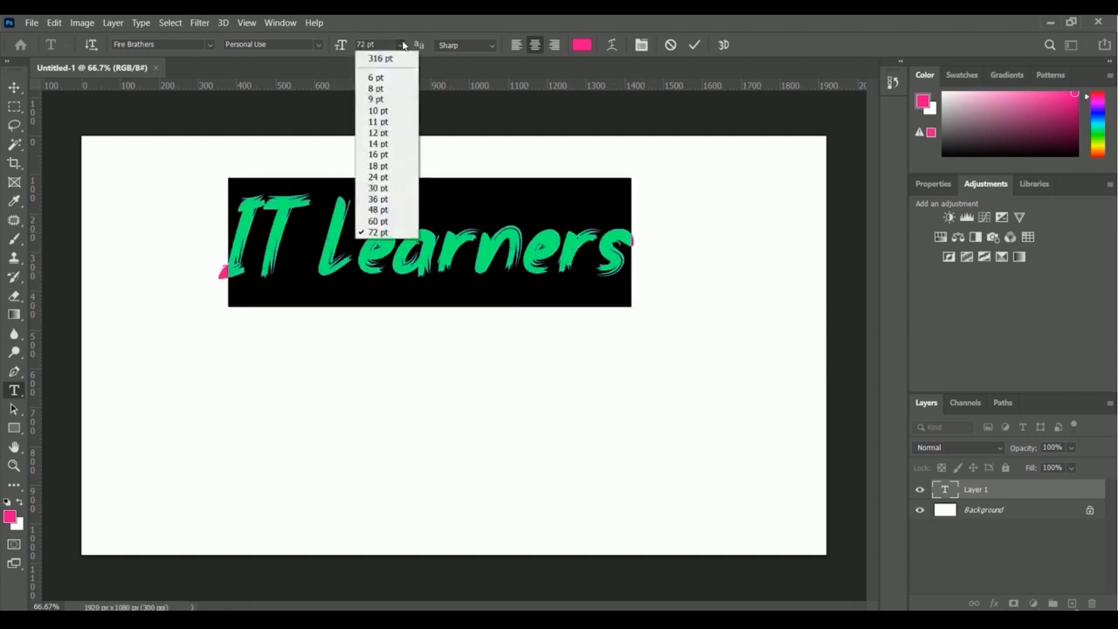
left_click(403, 233)
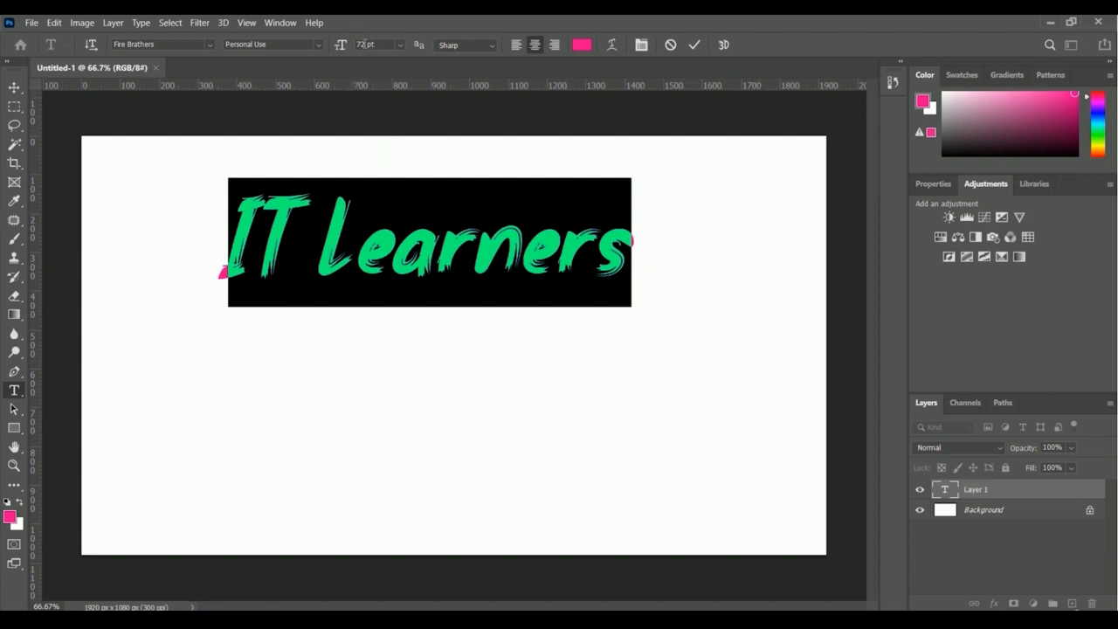
Step: Set the "IT Learners" text size to 100 pt and commit the text edit
left_click(357, 46)
key("BackSpace")
type("100")
key("Return")
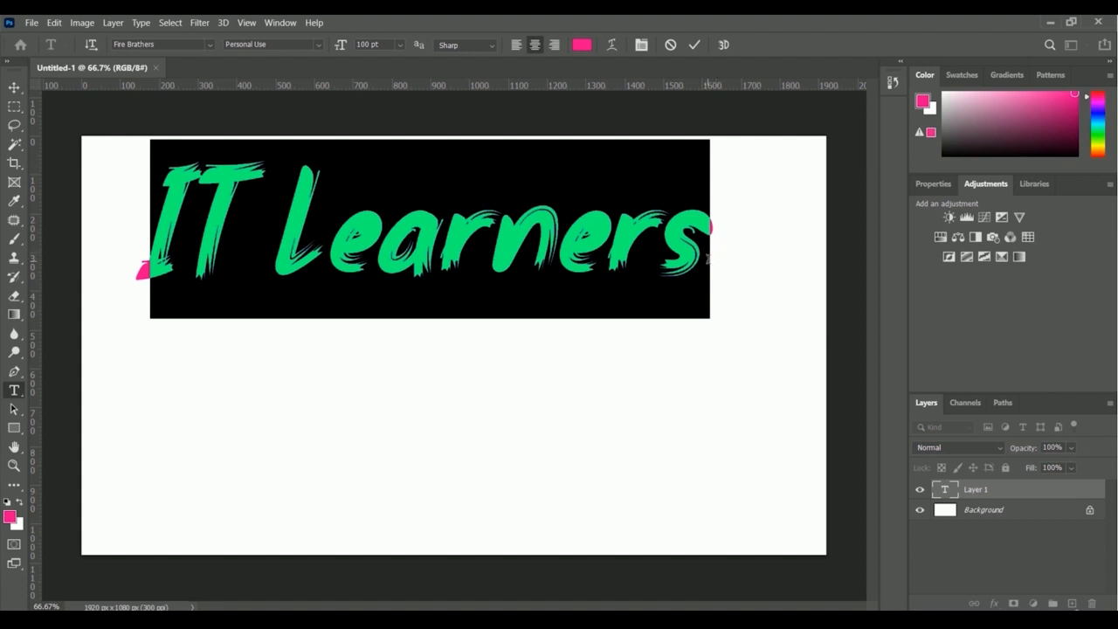
left_click(711, 259)
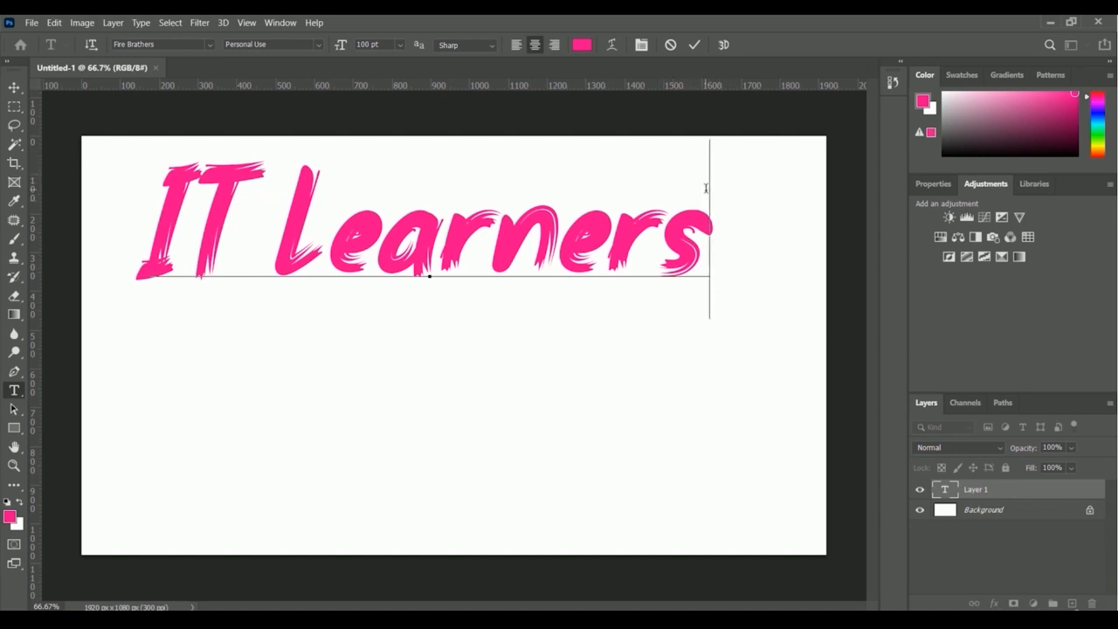
left_click(695, 45)
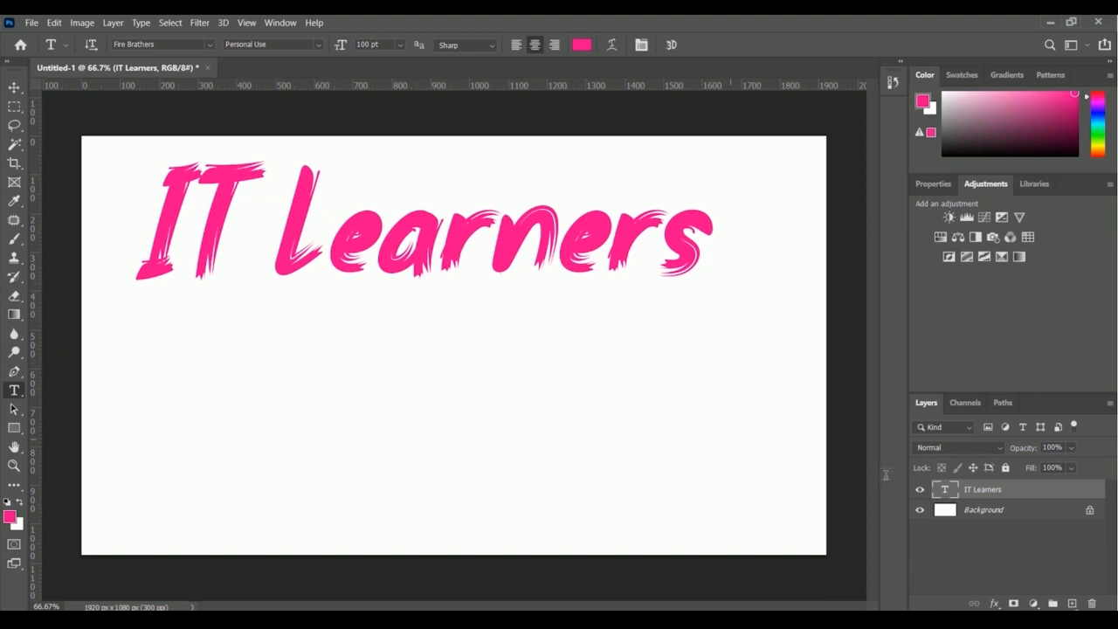
Step: Add a Gradient Overlay effect to the "IT Learners" layer and open its gradient for editing, keeping the text in view
left_click(994, 603)
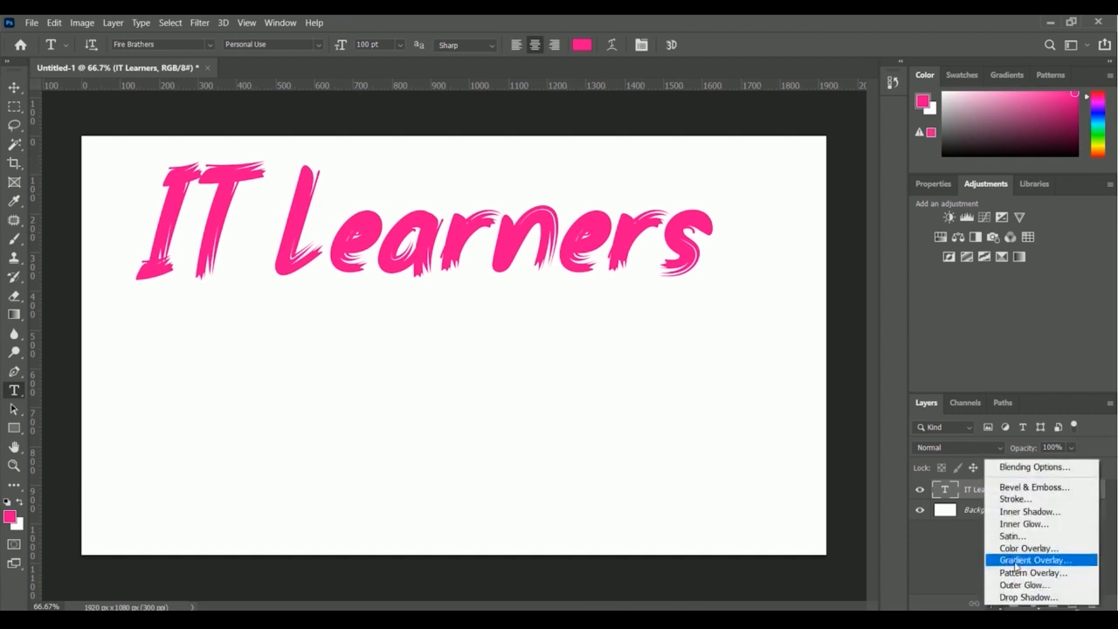
left_click(1071, 563)
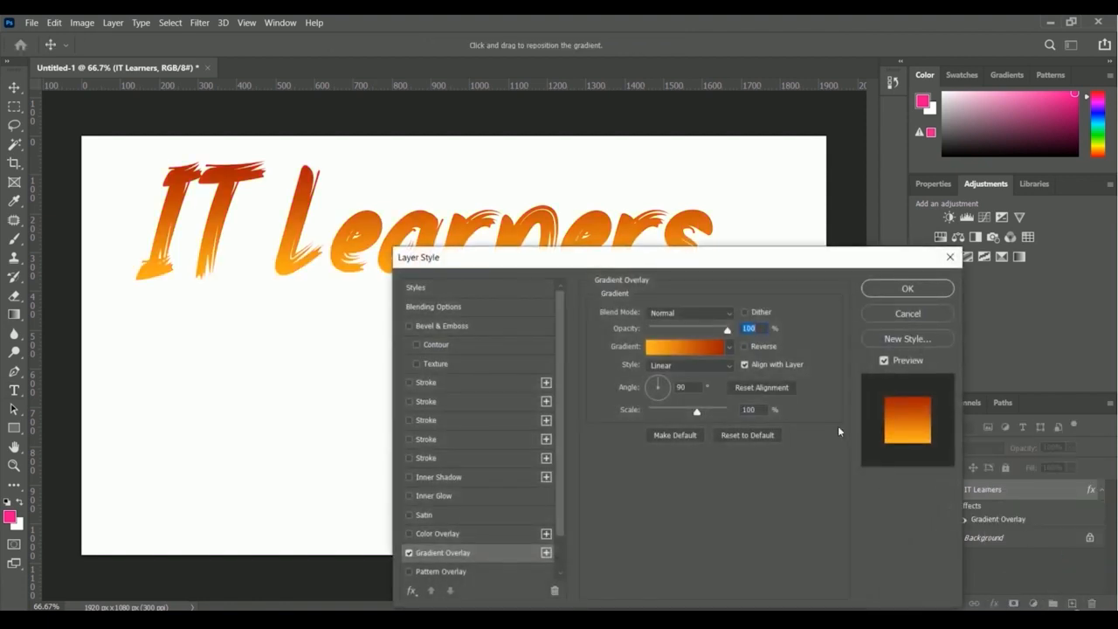
left_click_drag(614, 264, 416, 311)
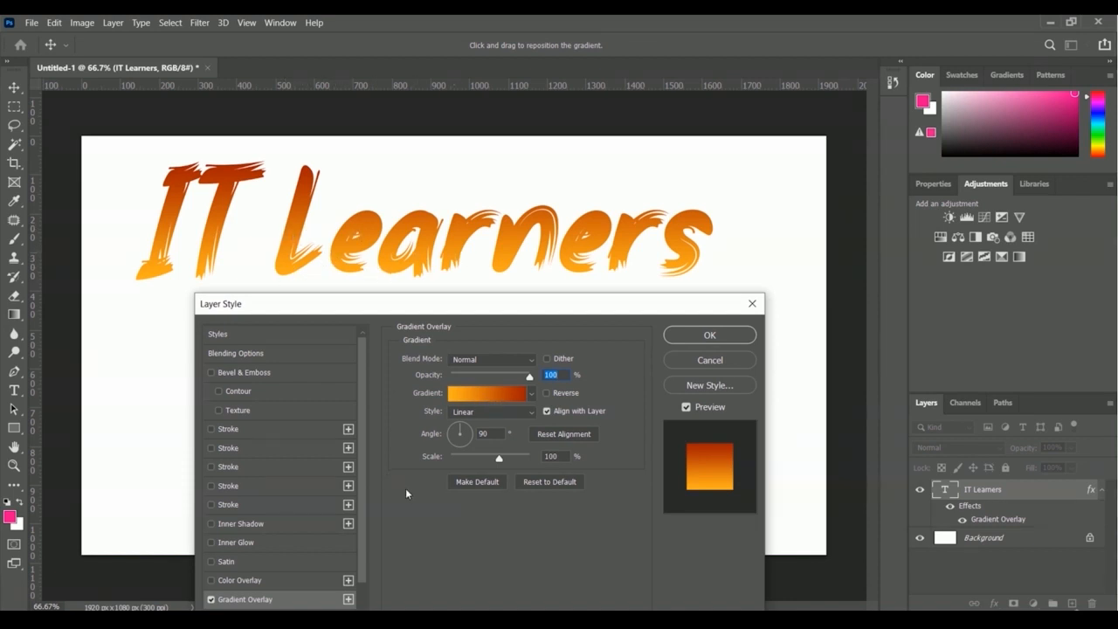
left_click(485, 394)
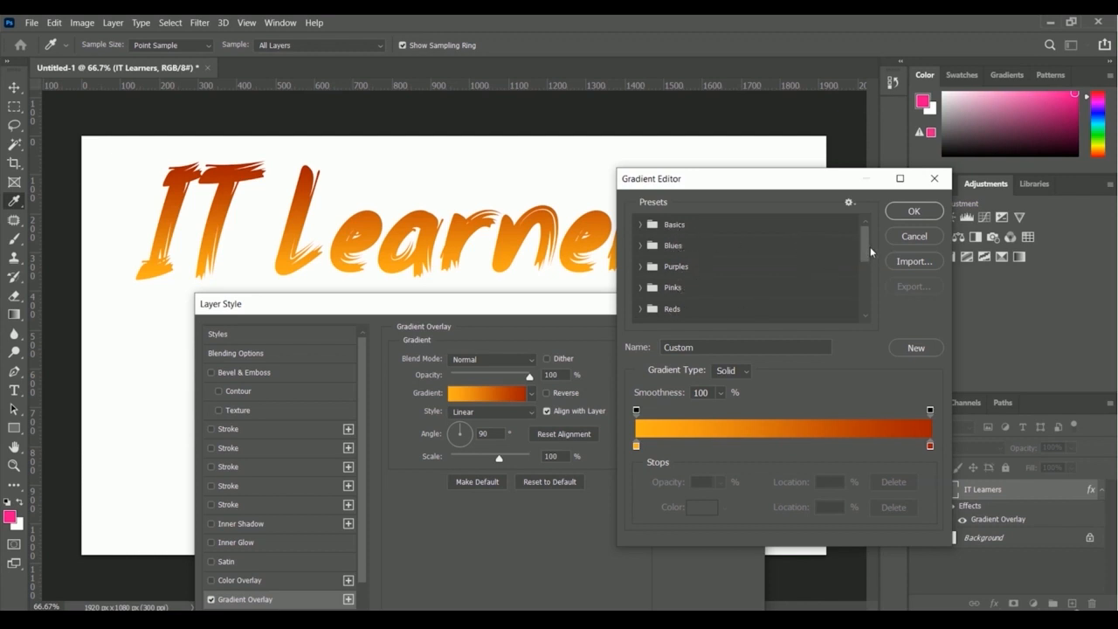
mouse_move(865, 247)
left_mouse_down()
mouse_move(866, 312)
mouse_move(865, 228)
left_mouse_up()
left_click_drag(692, 187, 794, 180)
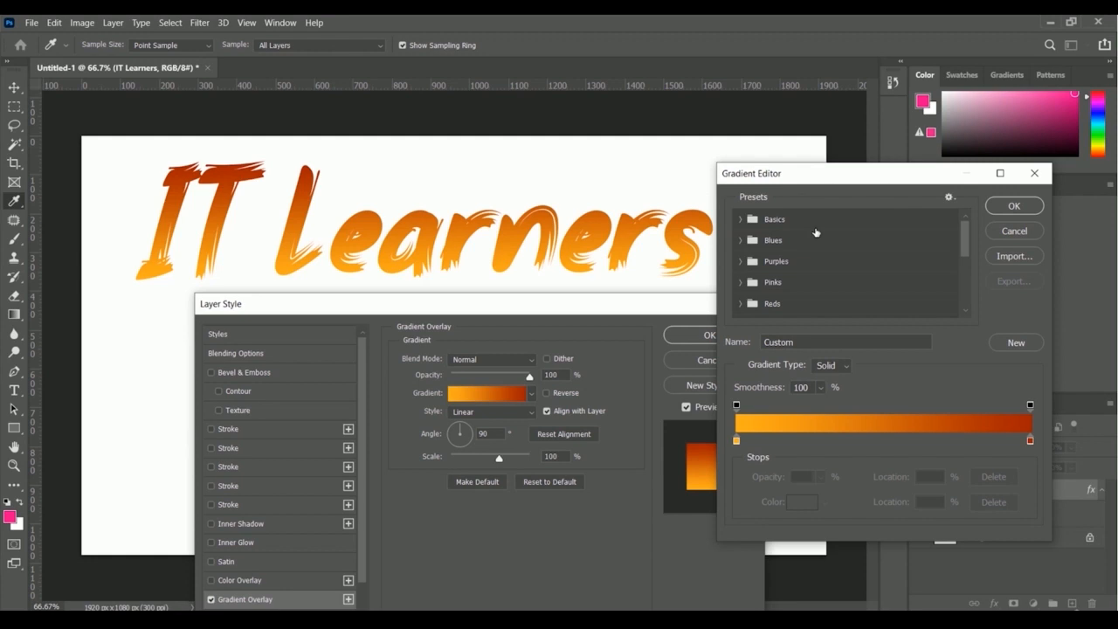
Step: Try the Basics gradient presets Foreground to Background and Black, White on the text
left_click(741, 219)
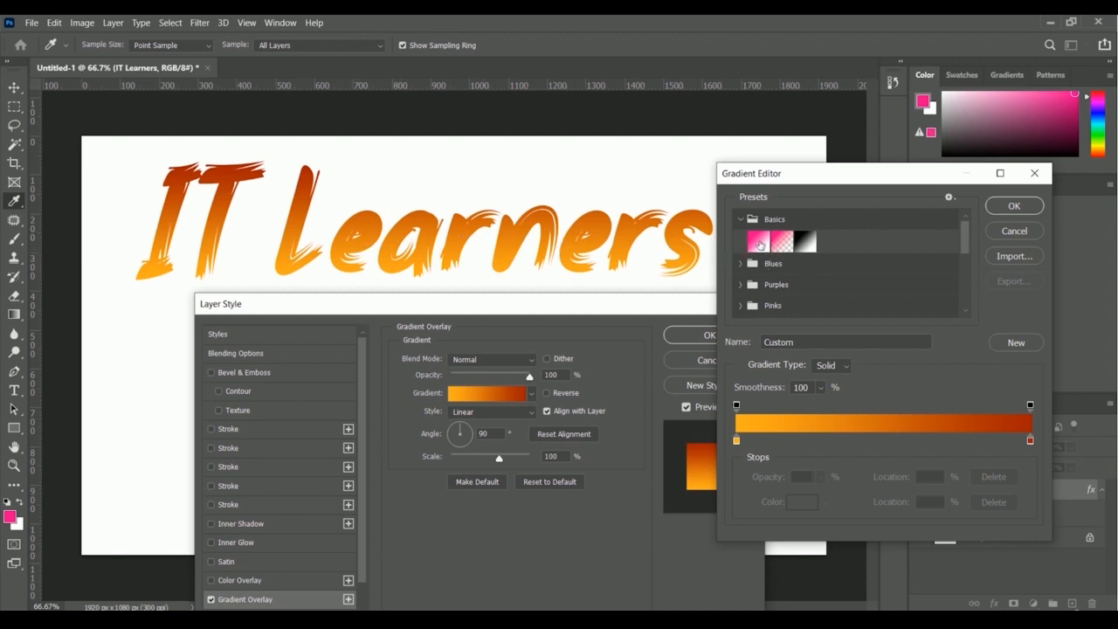
left_click(759, 244)
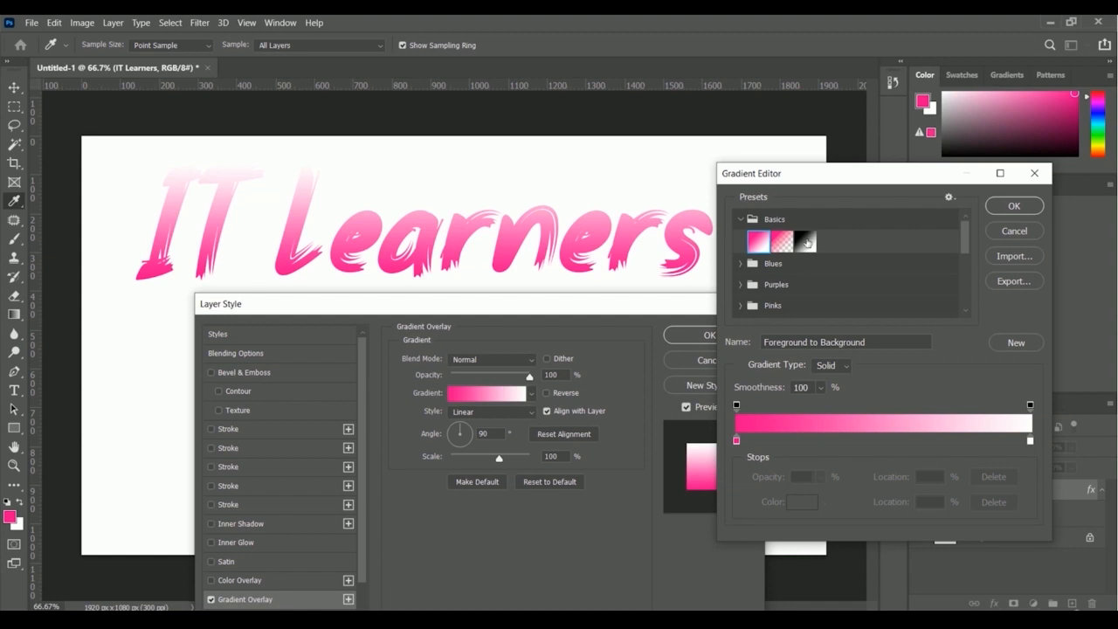
left_click(805, 241)
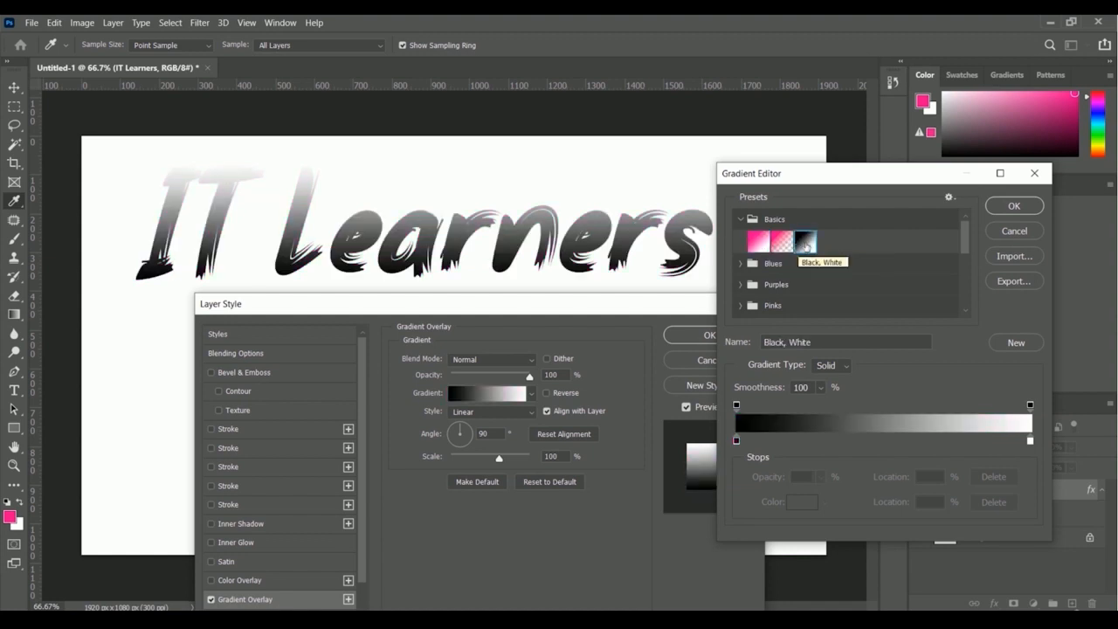
left_click(740, 219)
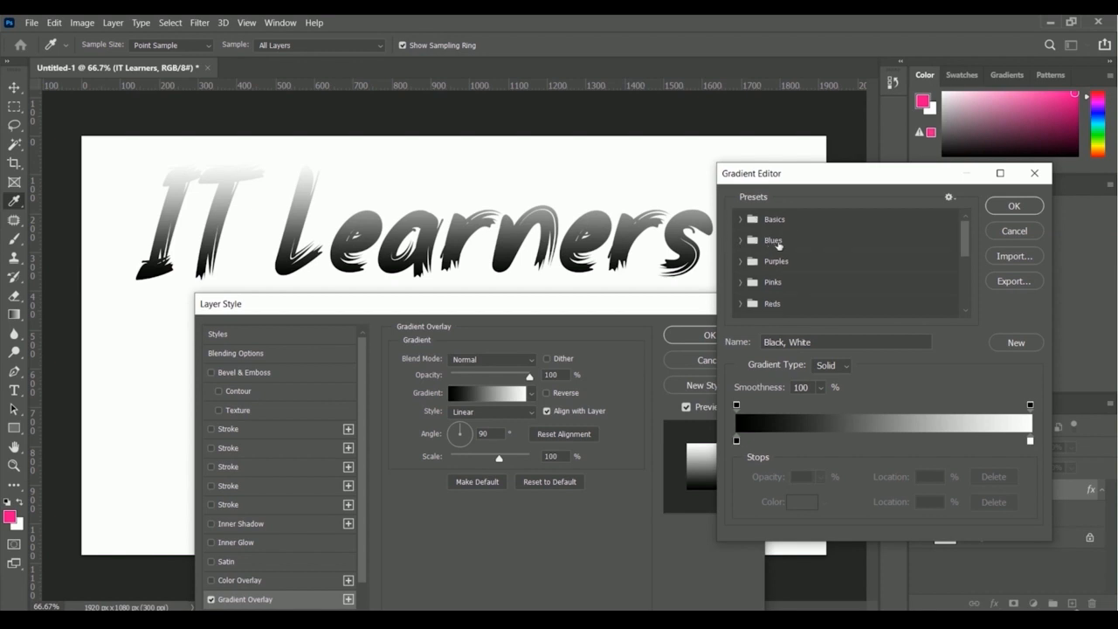
Step: Try several Blues gradient presets on the text, including Blue_13, Blue_24 and Blue_29
left_click(741, 241)
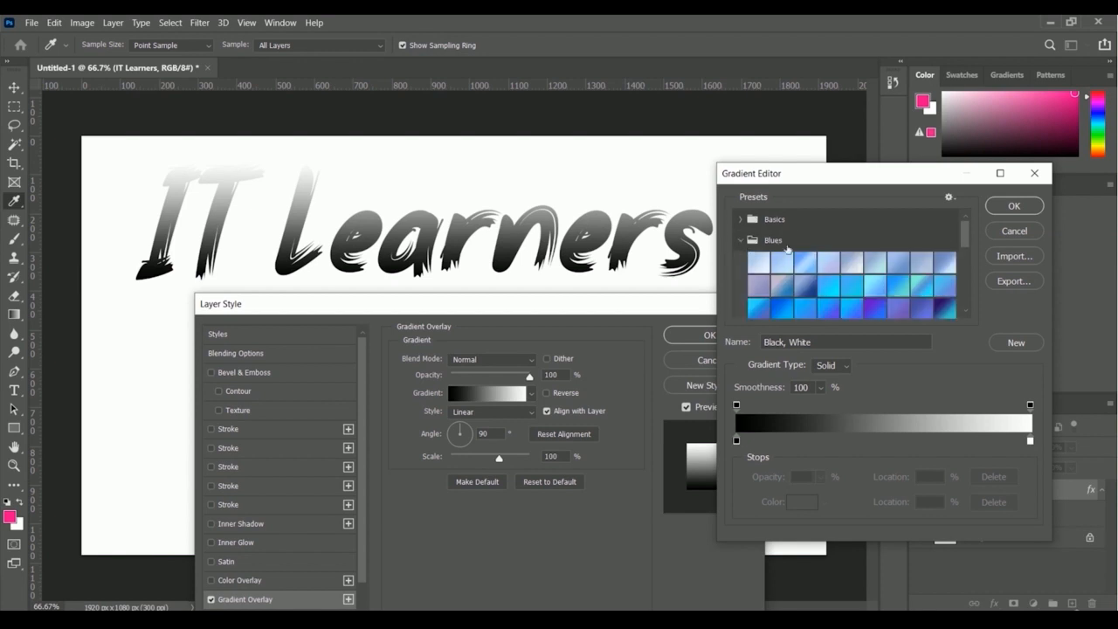
left_click_drag(965, 241, 965, 243)
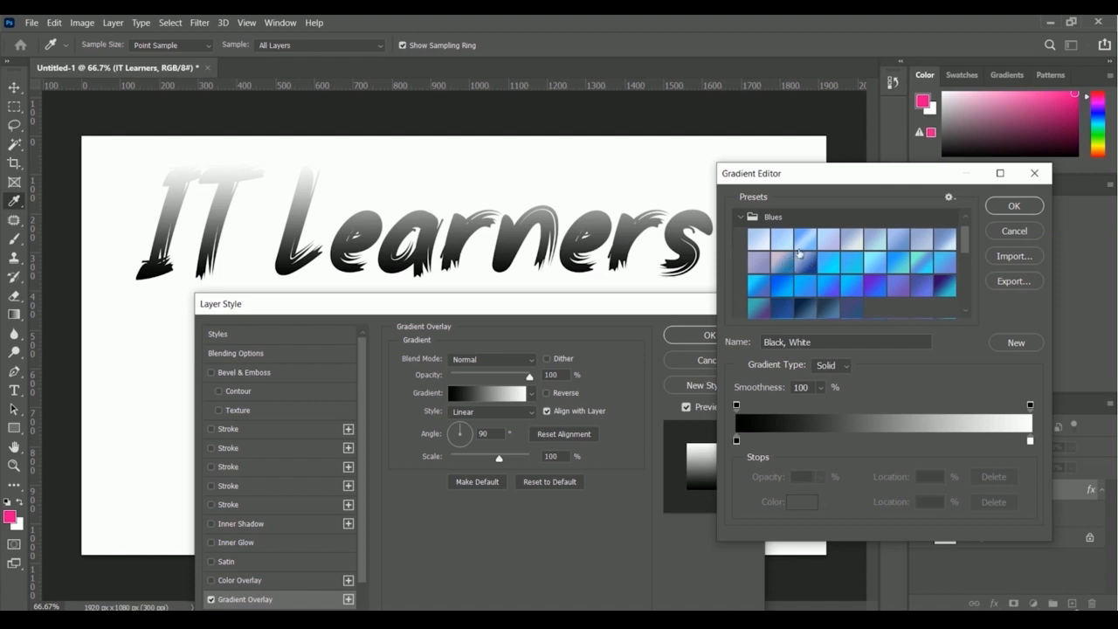
left_click(805, 241)
left_click(827, 266)
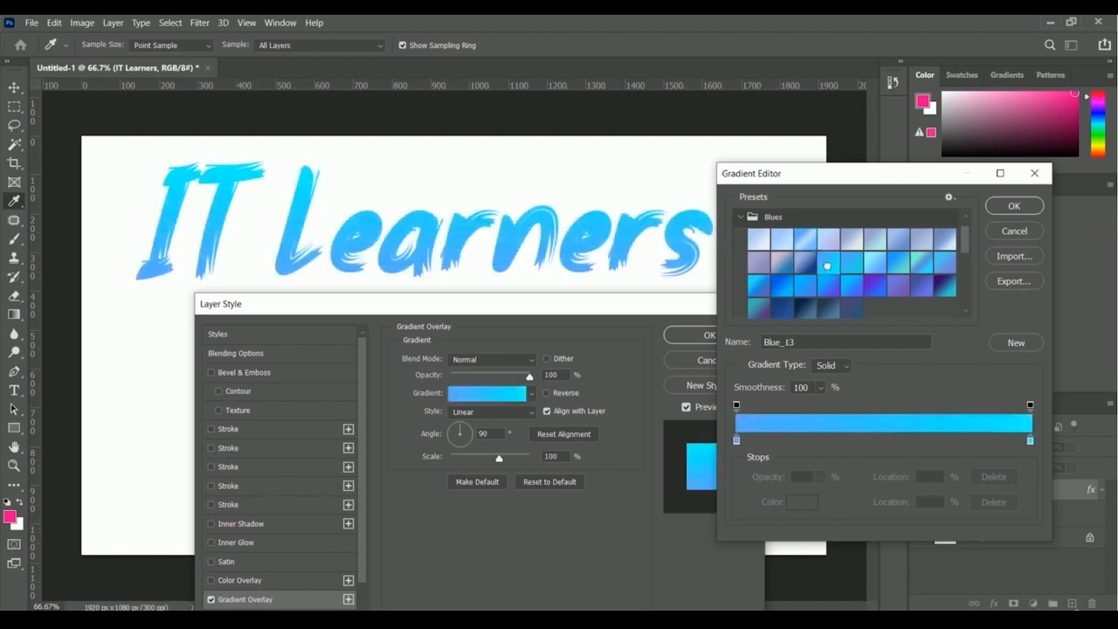
left_click(873, 289)
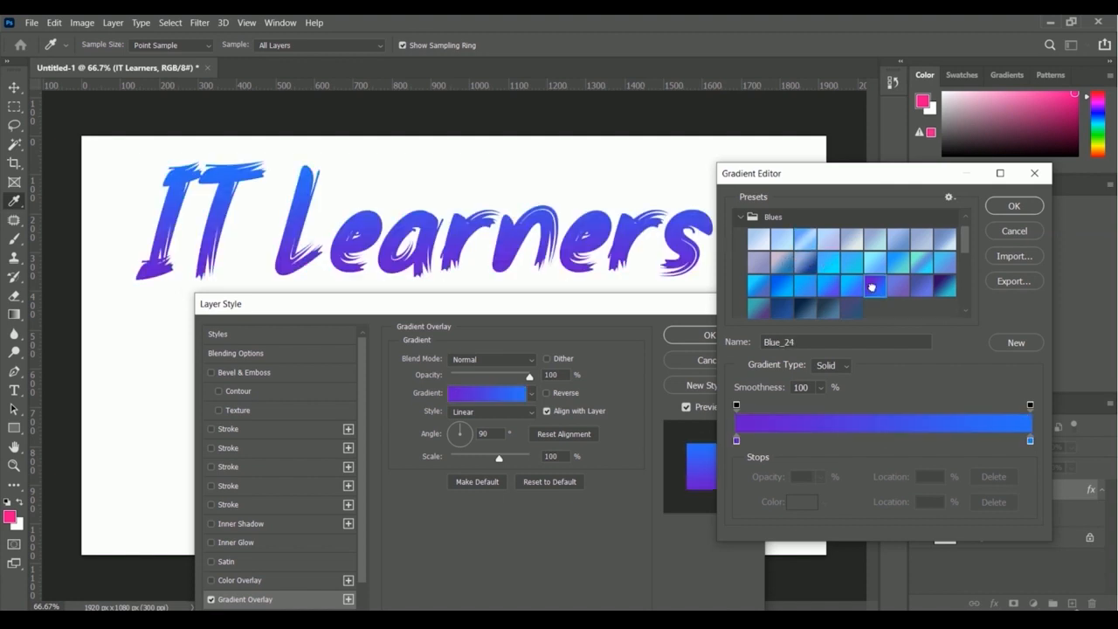
left_click(946, 287)
left_click(780, 311)
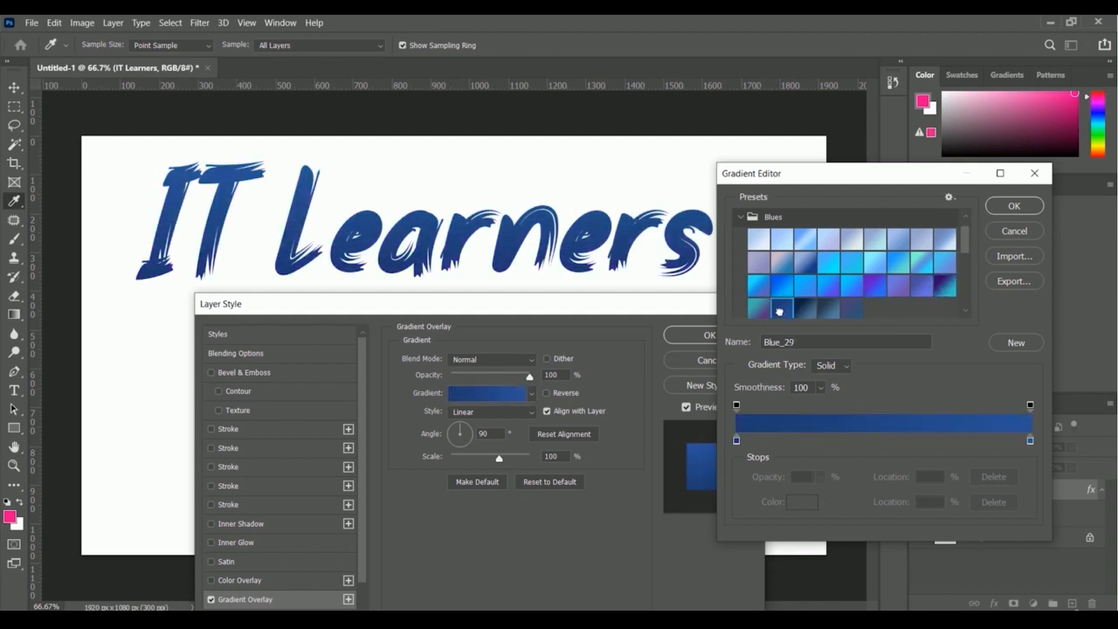
left_click(742, 219)
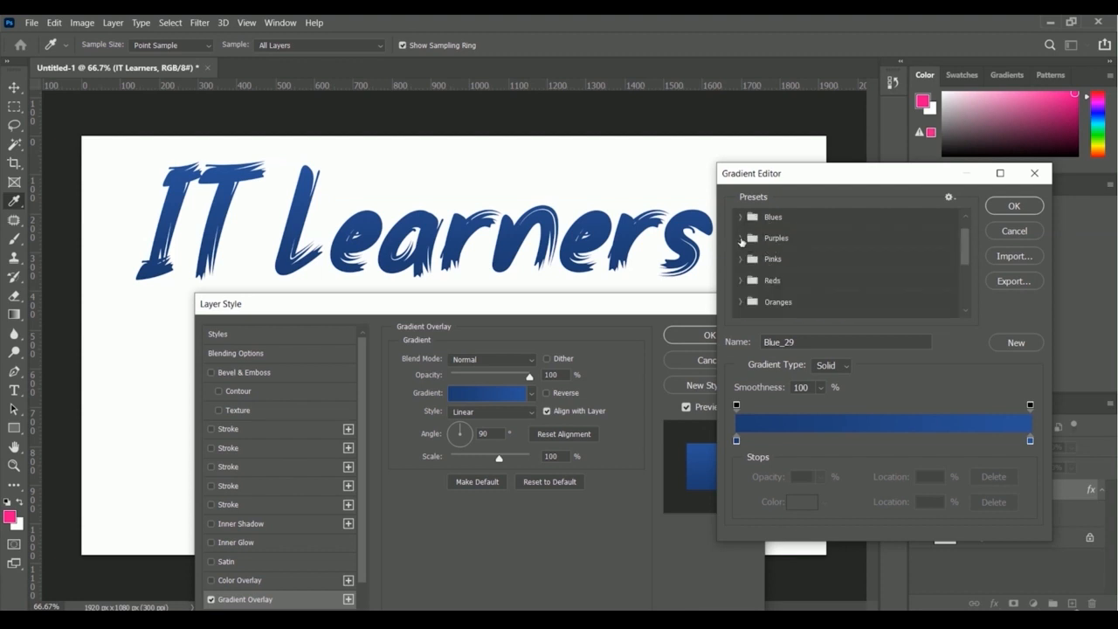
Step: Compare the Purples gradient presets Purple_19, Purple_07 and Purple_20 on the text and apply Purple_21 to the overlay
left_click(741, 239)
left_click(758, 307)
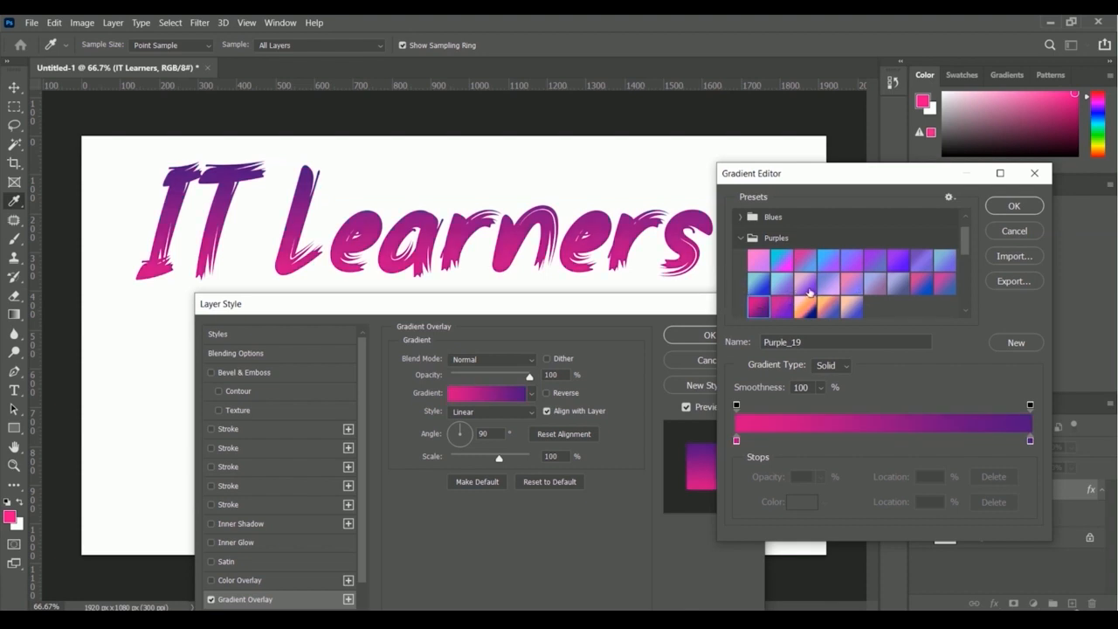
left_click(899, 262)
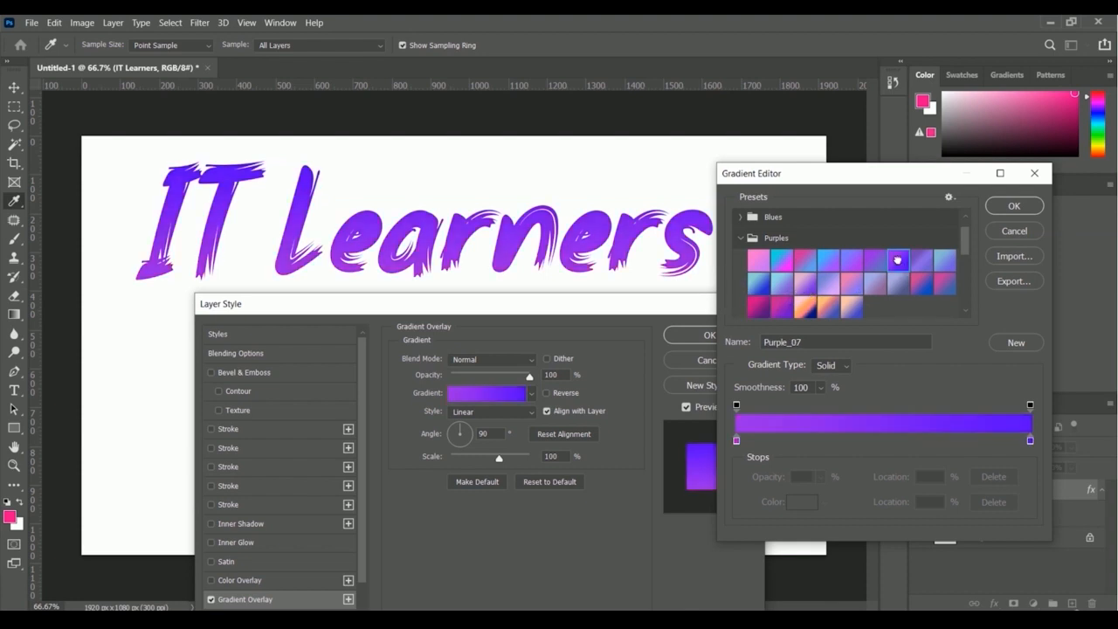
left_click(758, 260)
left_click(784, 307)
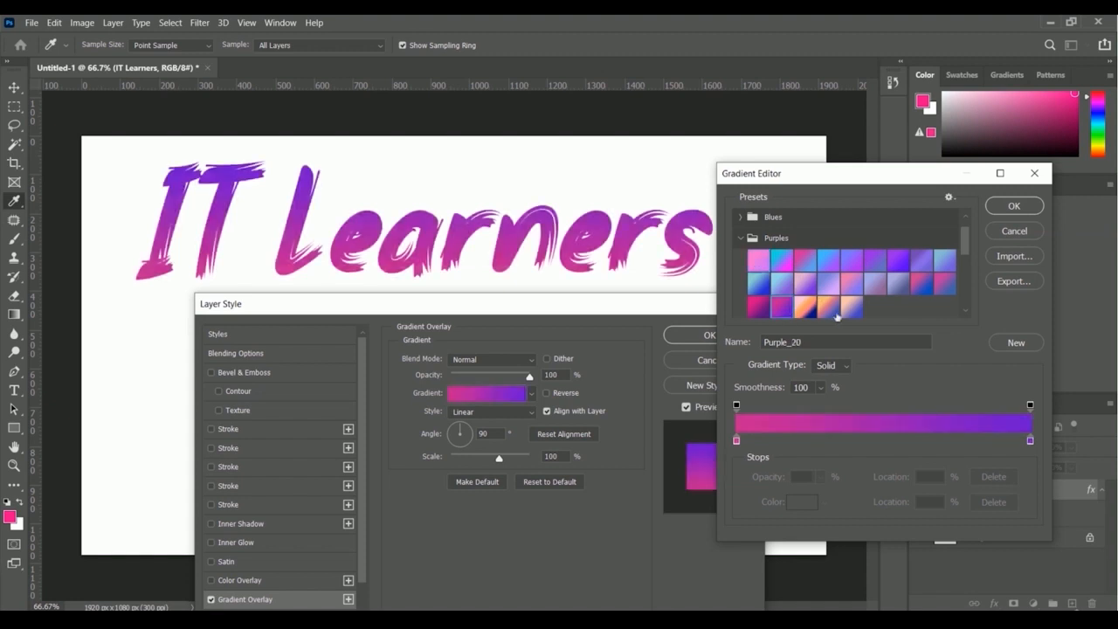
left_click(805, 308)
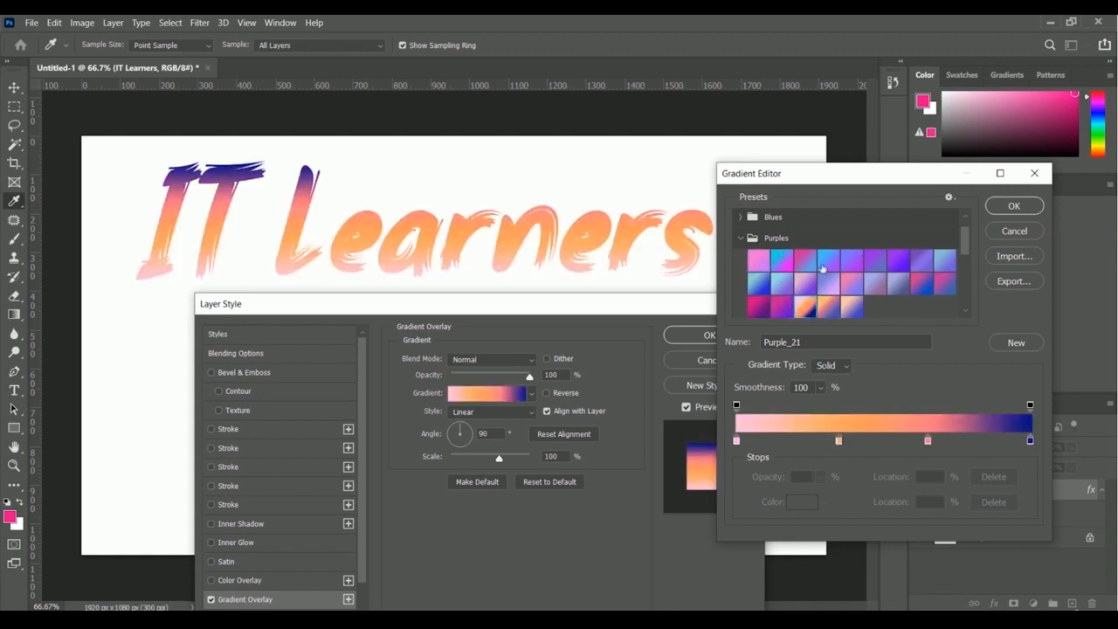
left_click(739, 237)
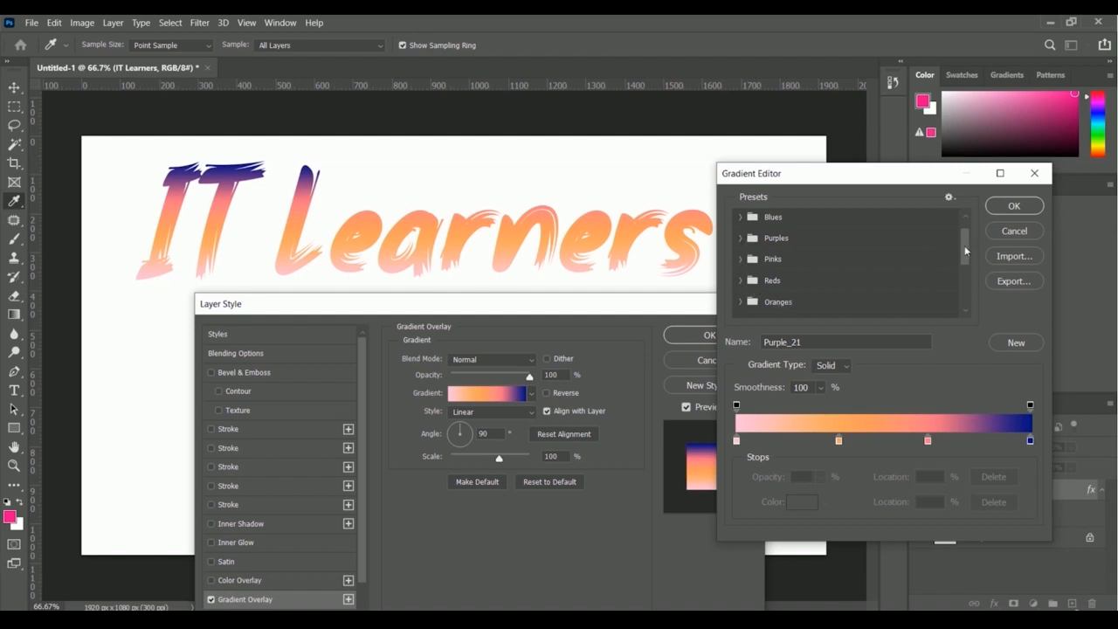
left_click_drag(965, 251, 969, 289)
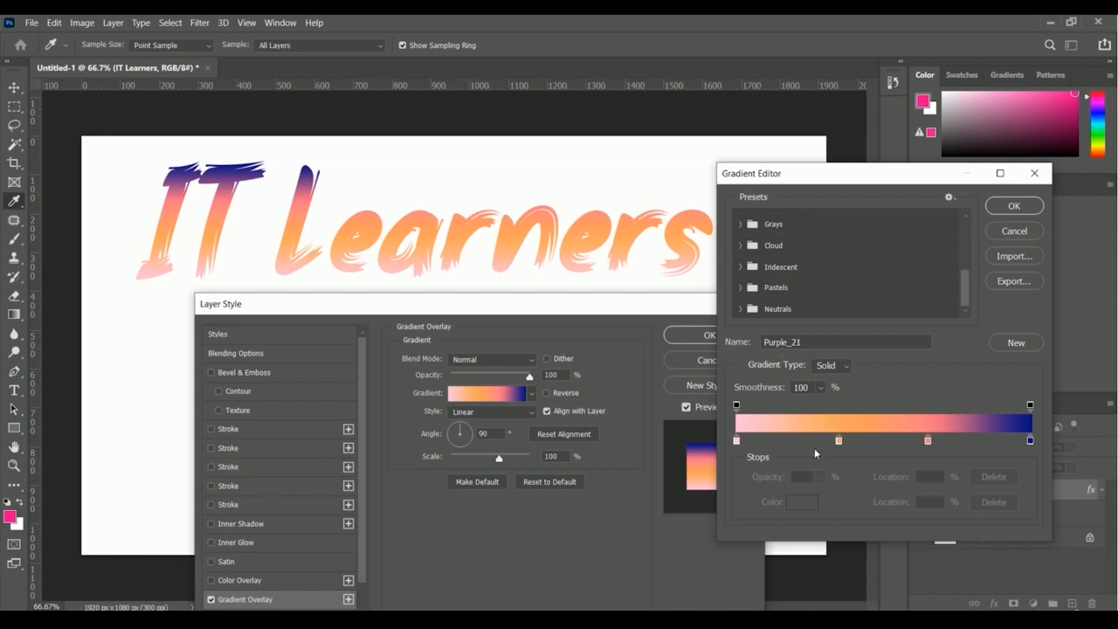
left_click(1019, 204)
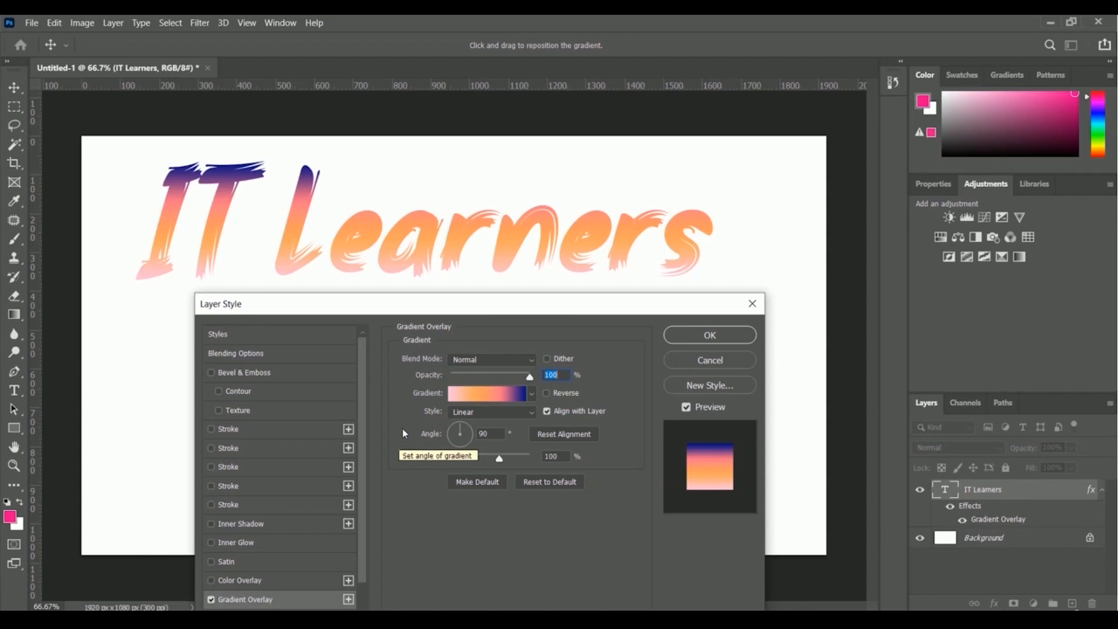
Step: Try gradient overlay angles of 19°, -33° and -143° on the text and set the angle back to 90°
left_click(469, 432)
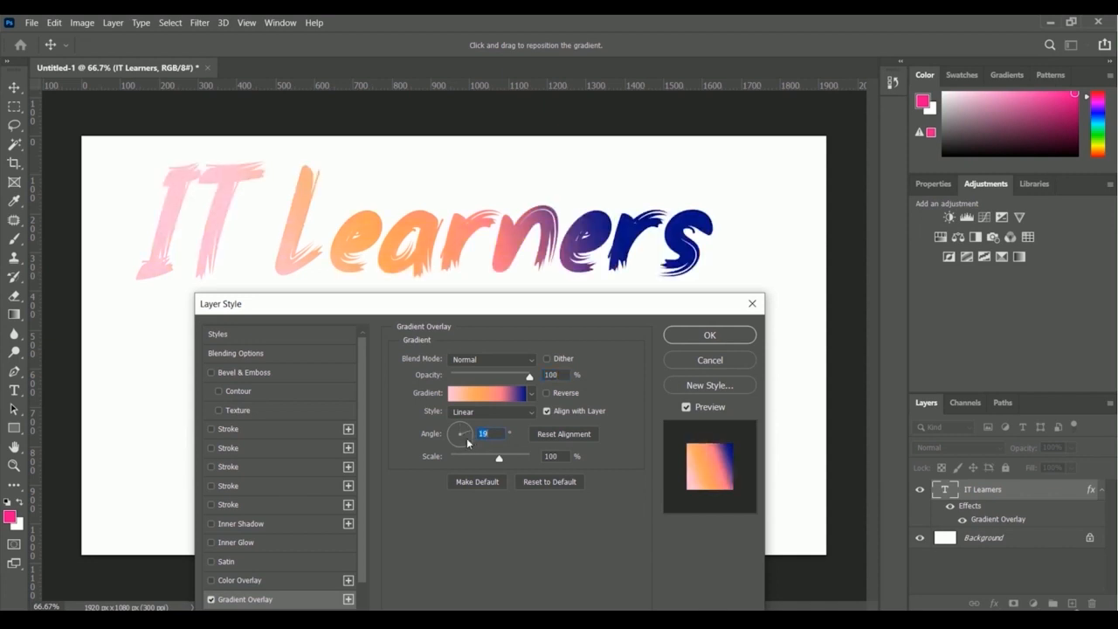
left_click(468, 440)
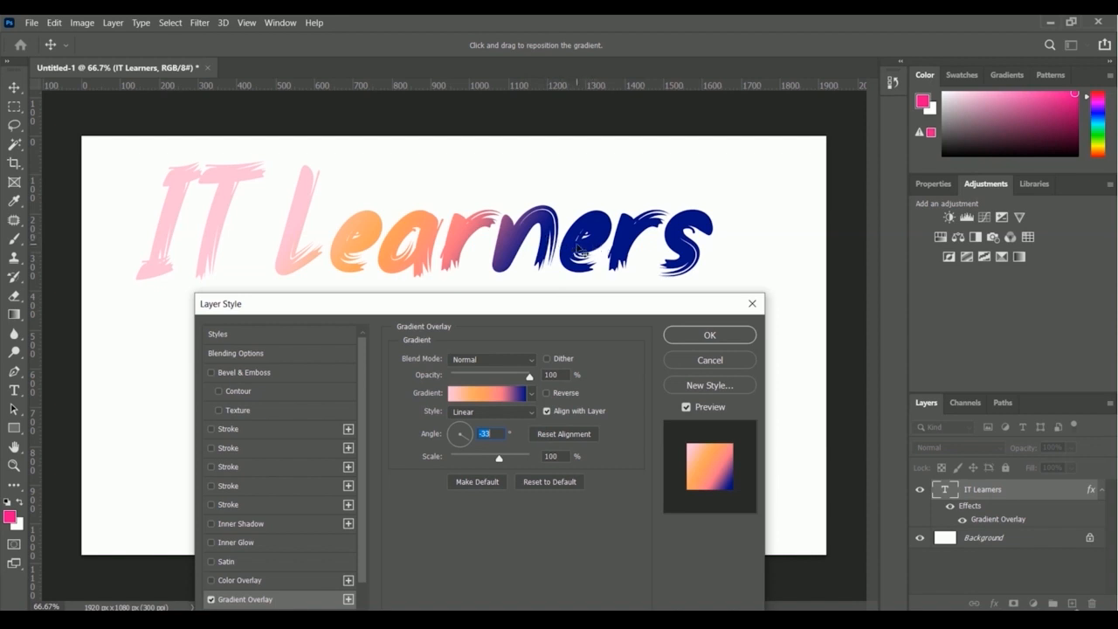
left_click(452, 440)
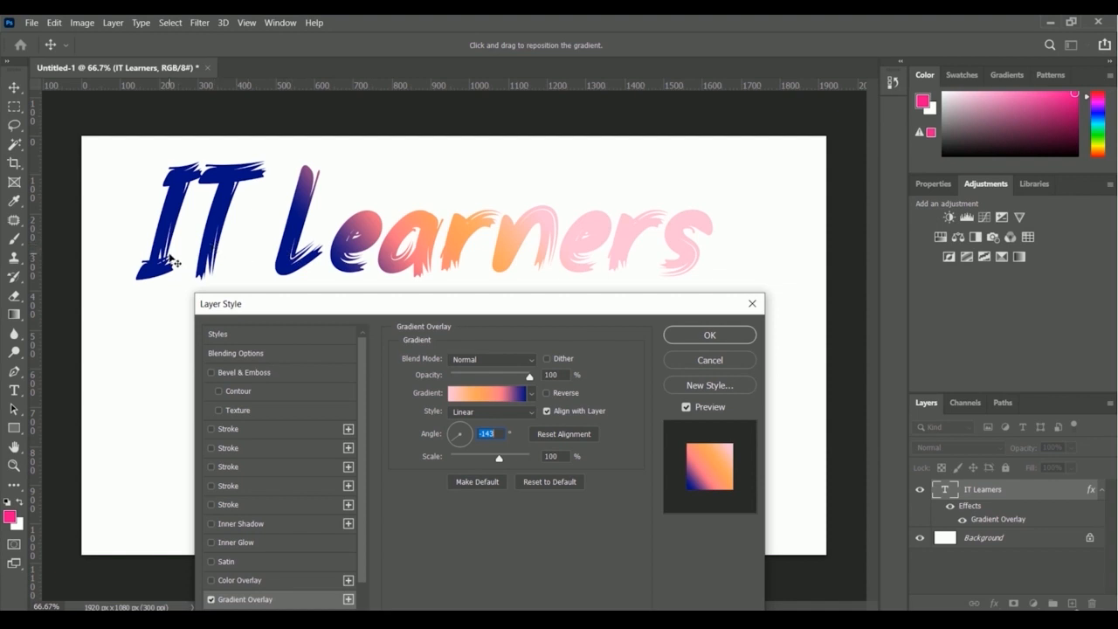
left_click(461, 426)
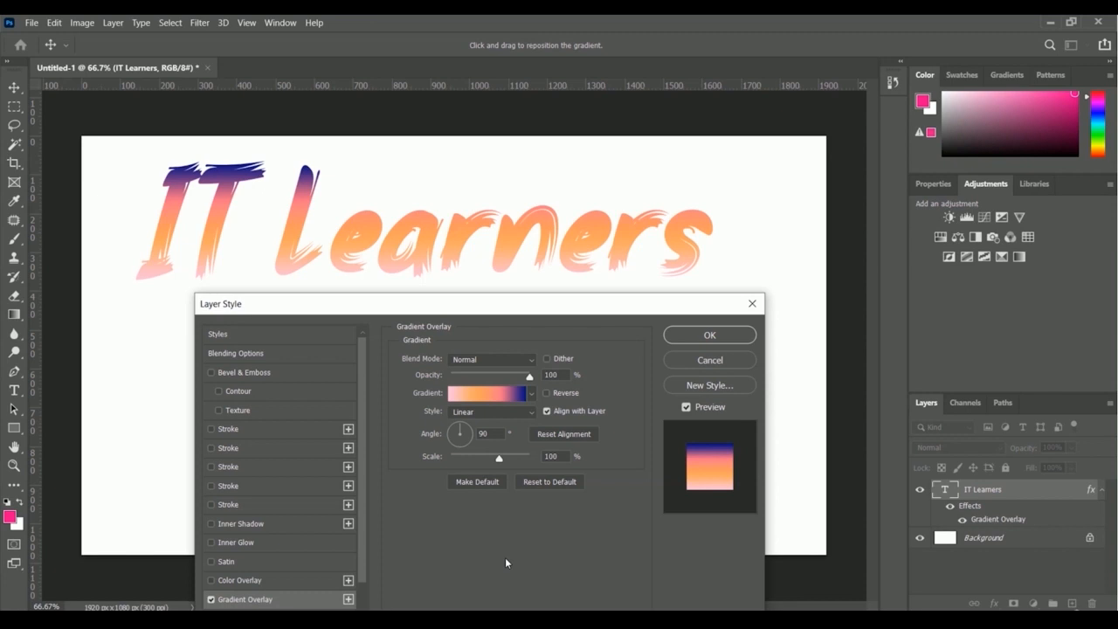
Step: Reopen the overlay's gradient for editing and set the dark blue end stop to bright blue 001cff
left_click(476, 399)
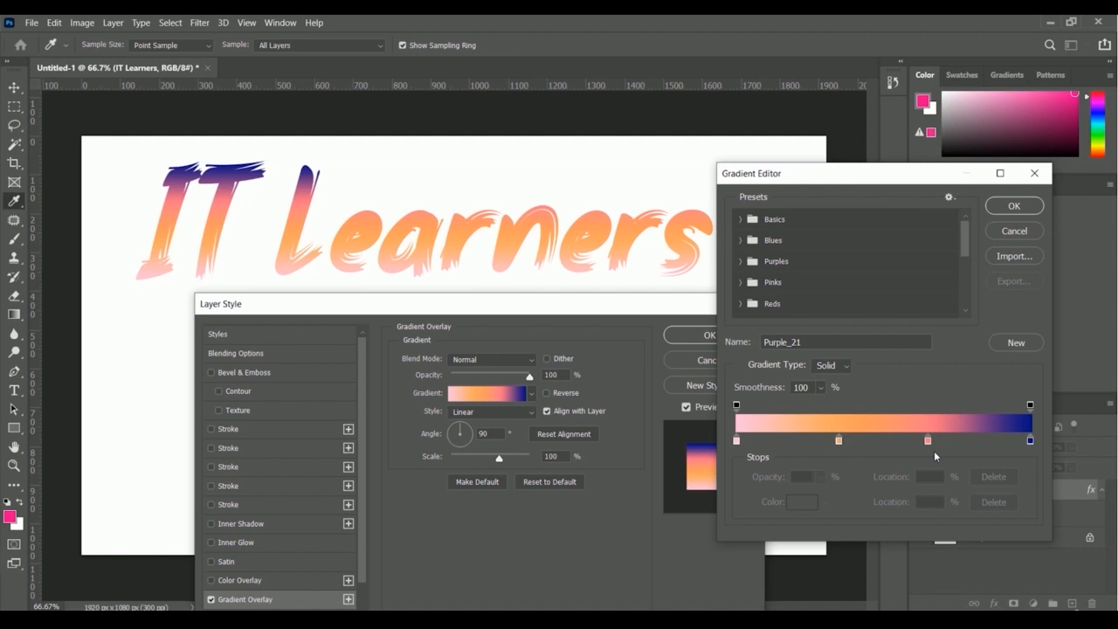
left_click(1031, 441)
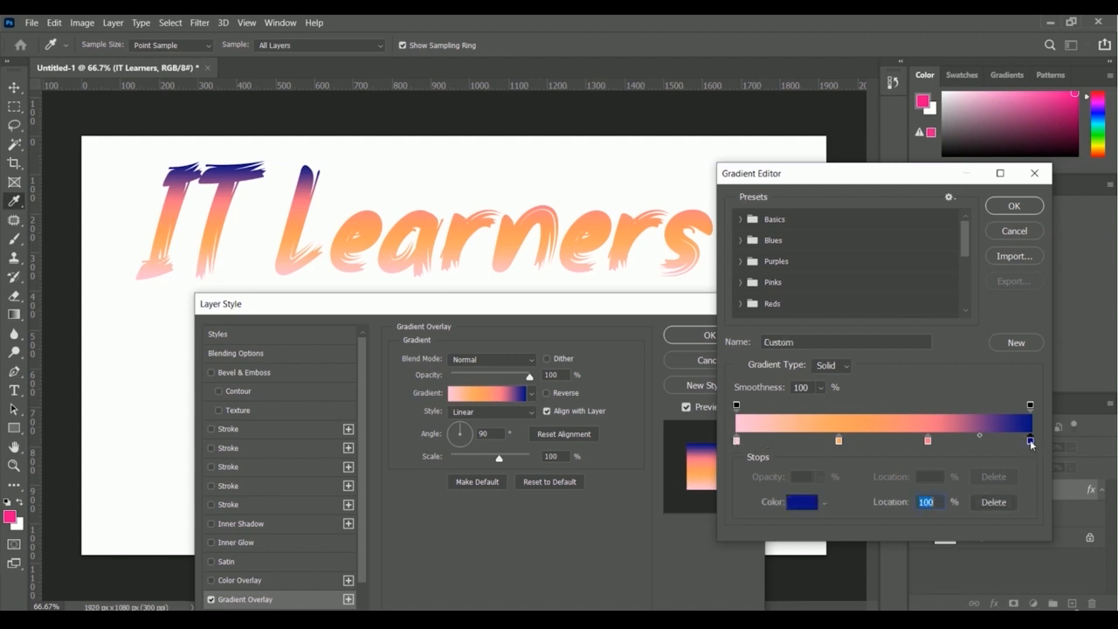
left_click(804, 505)
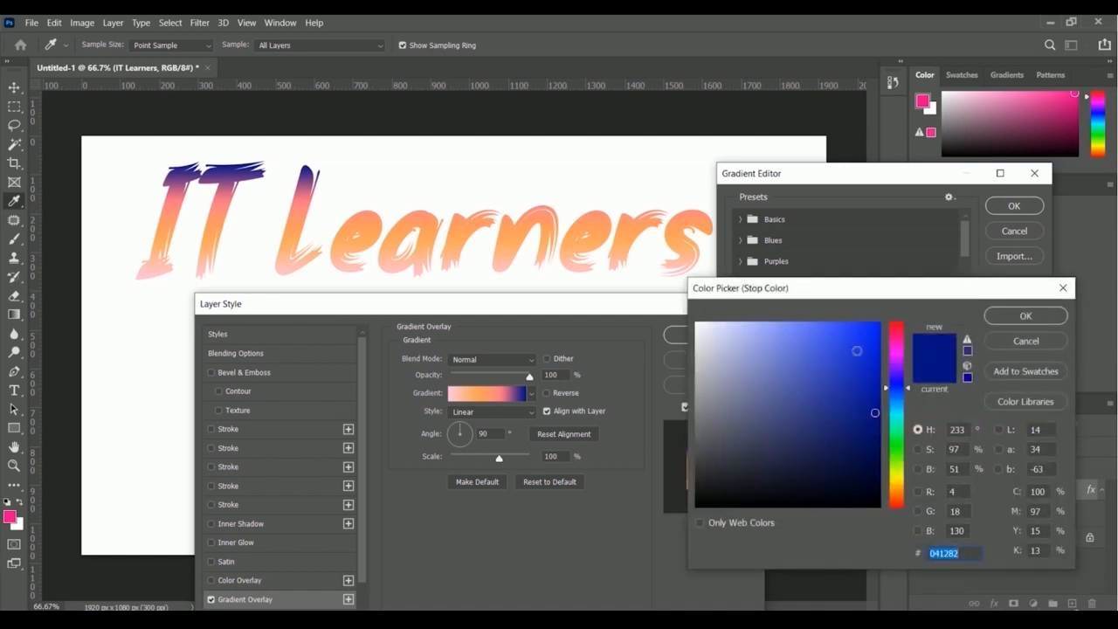
left_click_drag(865, 328, 896, 318)
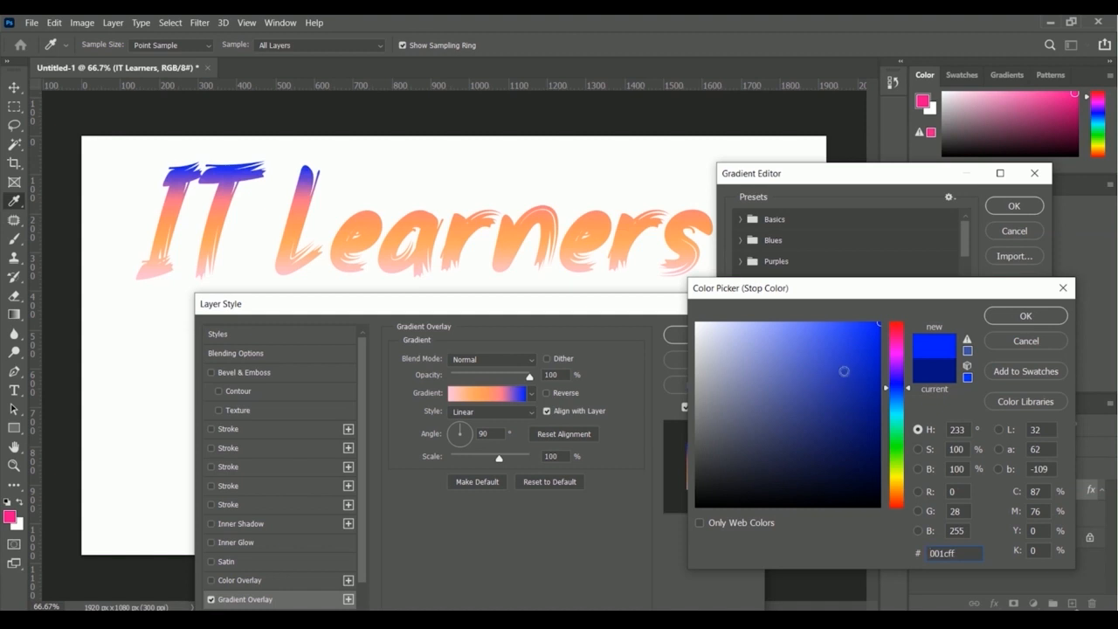
left_click(1027, 316)
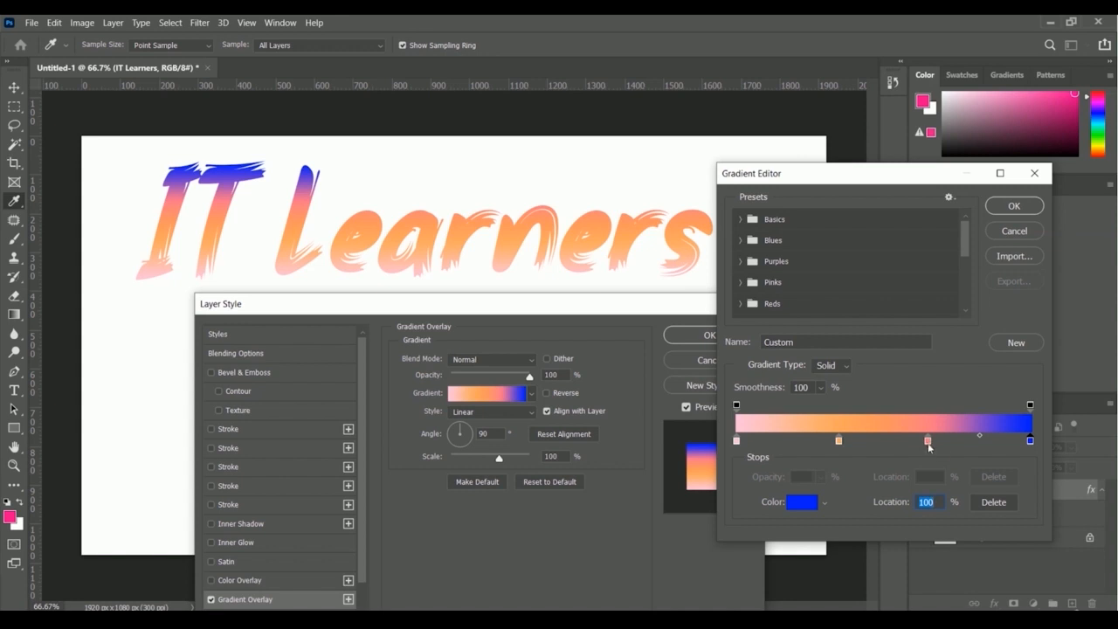
Step: Change the salmon pink colour stop of the gradient to violet-blue 330be0
left_click(926, 440)
left_click(802, 503)
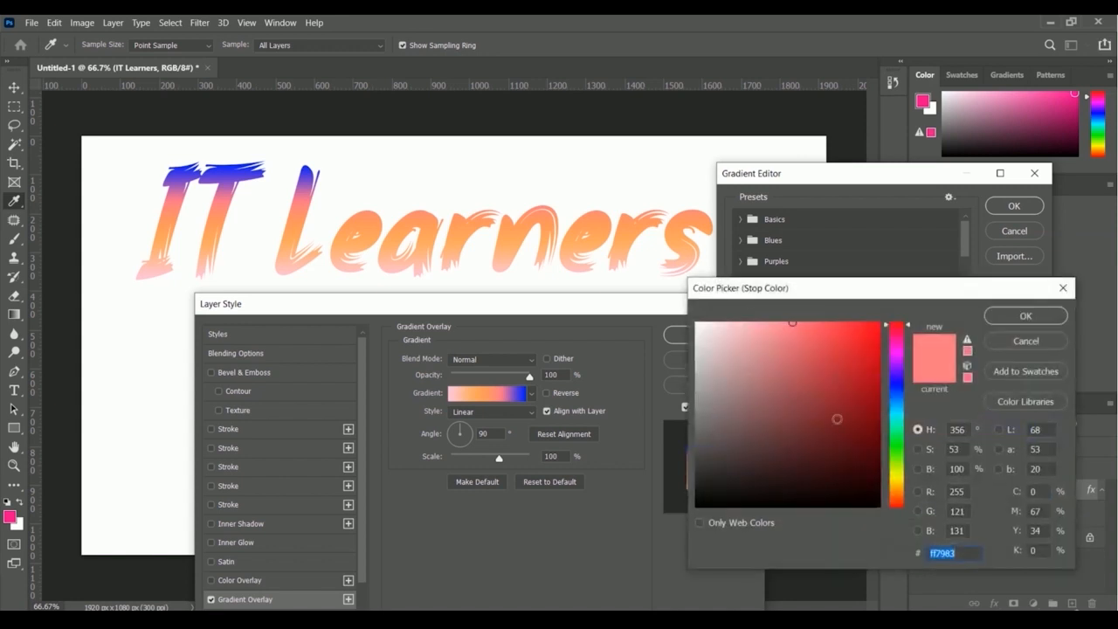
left_click(898, 378)
left_click(871, 345)
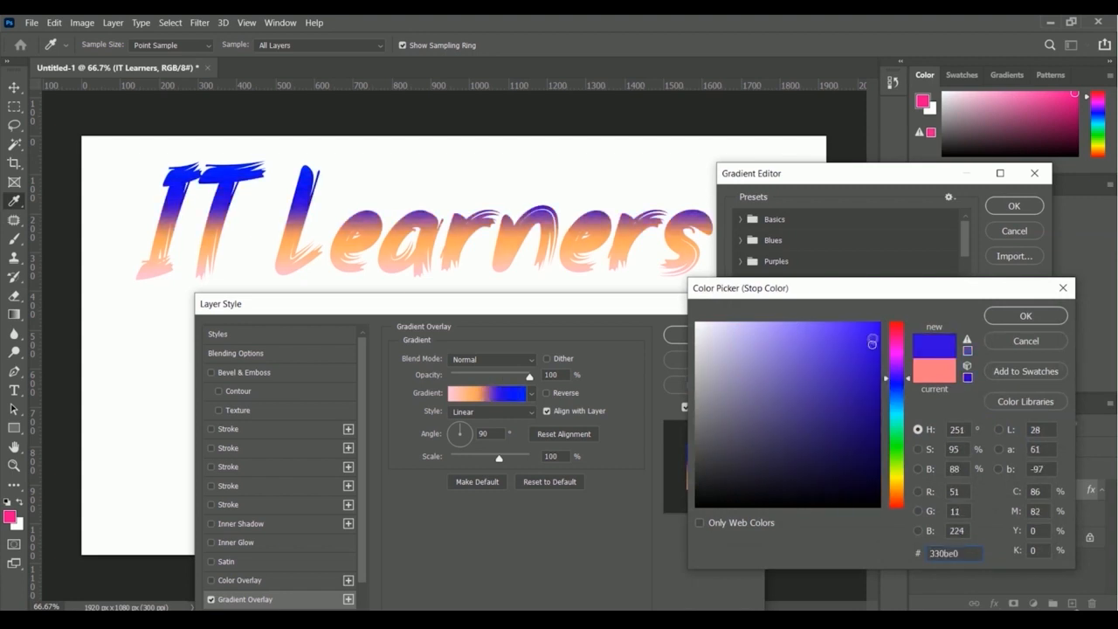
left_click(1025, 315)
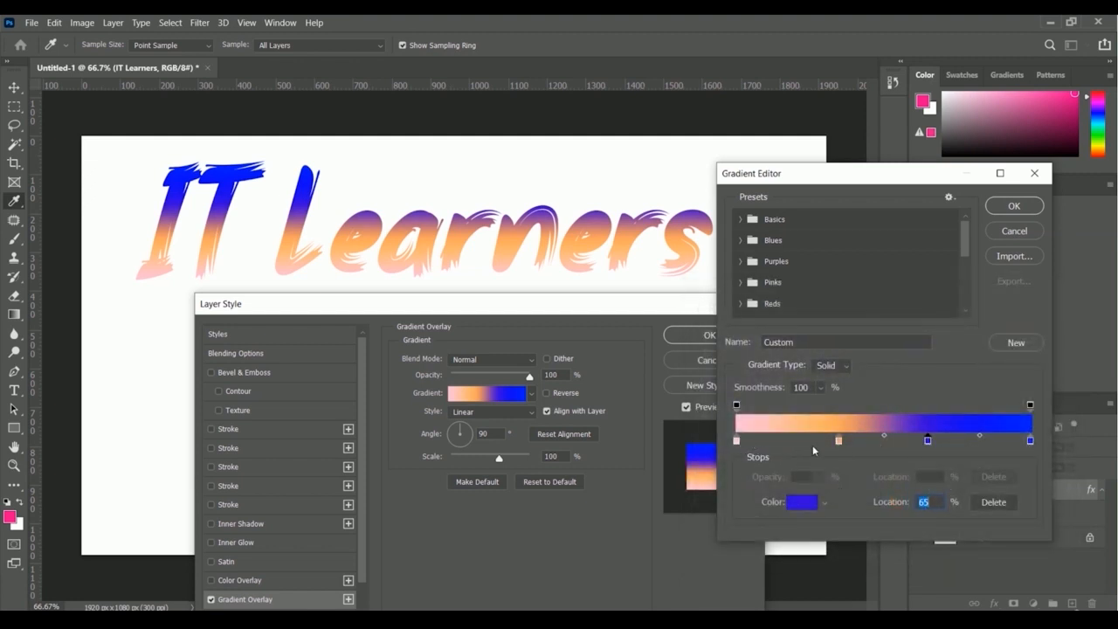
Step: Change the orange colour stop of the gradient at 35% to medium blue 4d6ae9
left_click(839, 440)
left_click(798, 505)
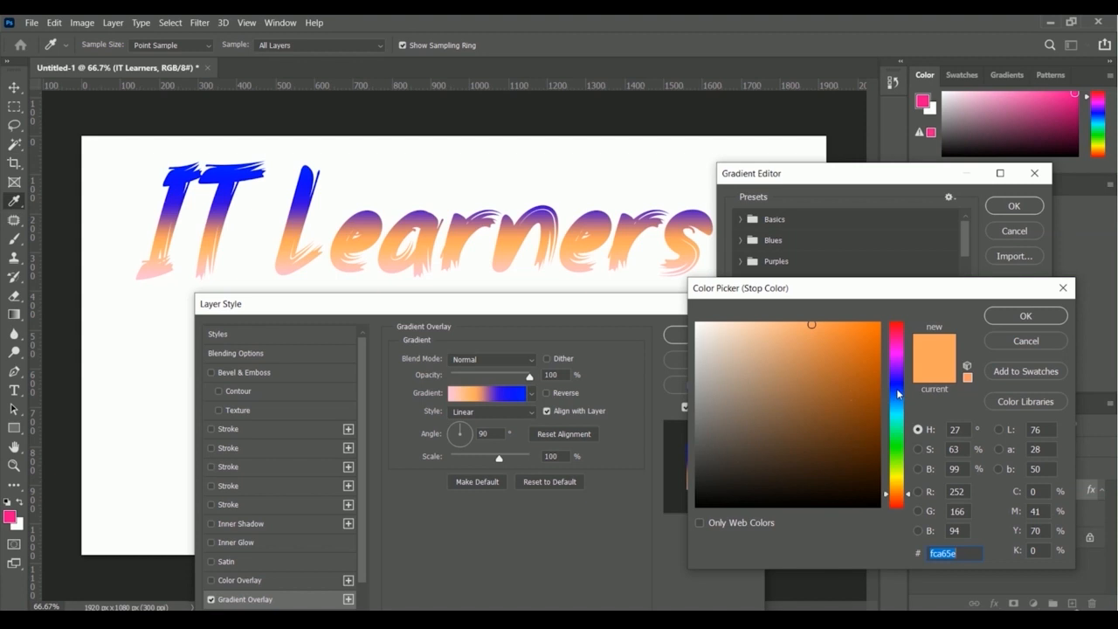
left_click(898, 390)
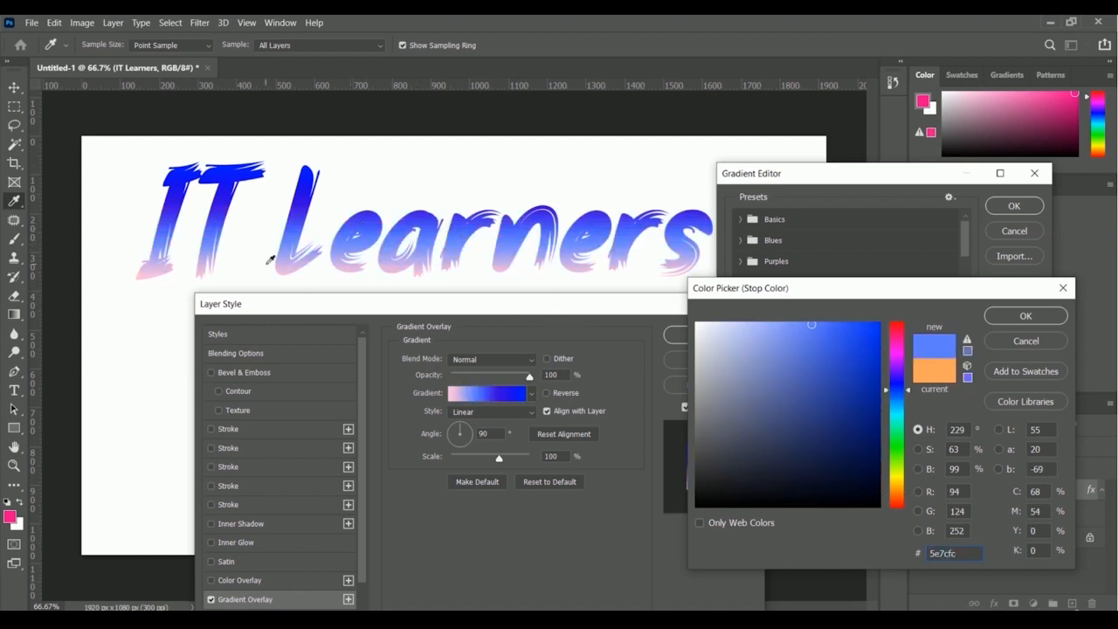
left_click_drag(860, 349, 819, 337)
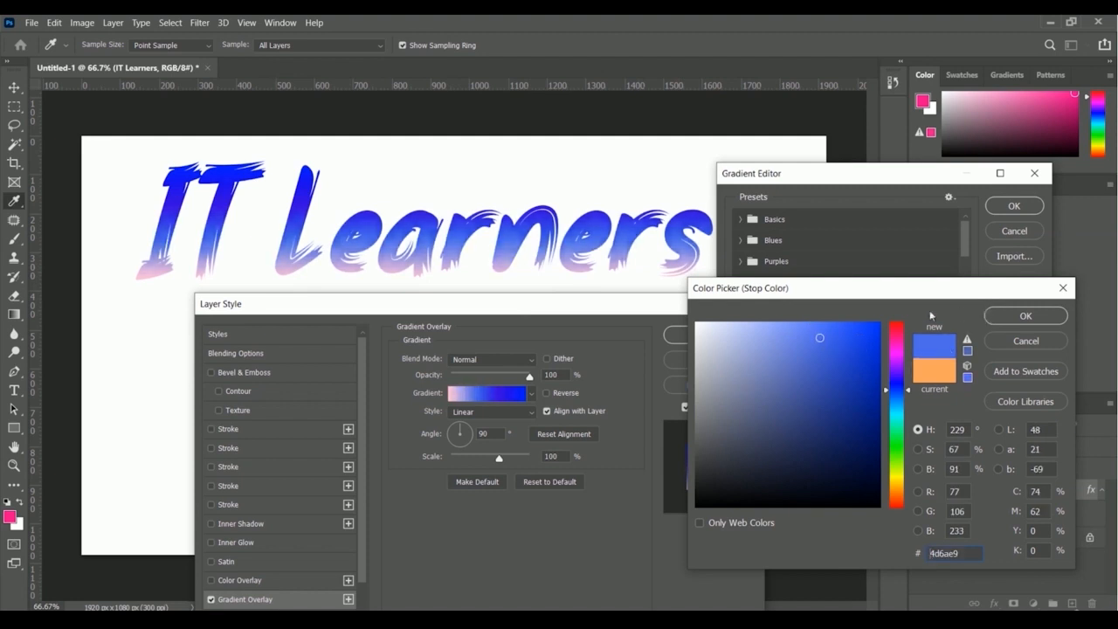
left_click(1027, 316)
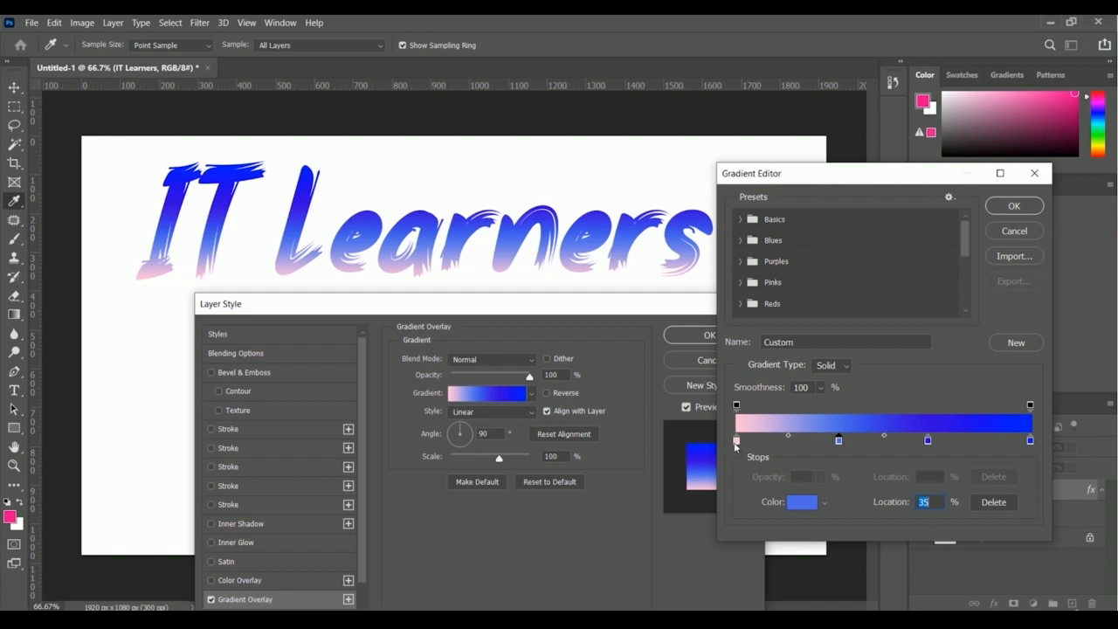
Step: Change the pale pink start stop of the gradient to vivid pink-red ff005f
left_click(736, 442)
left_click(806, 505)
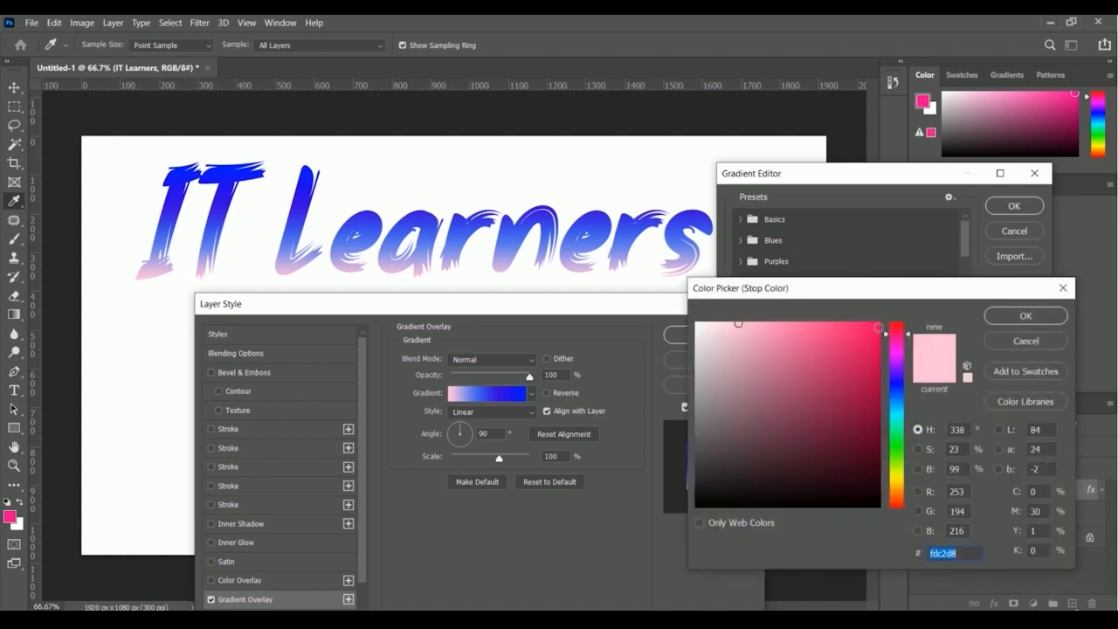
left_click(878, 326)
left_click_drag(878, 326, 881, 321)
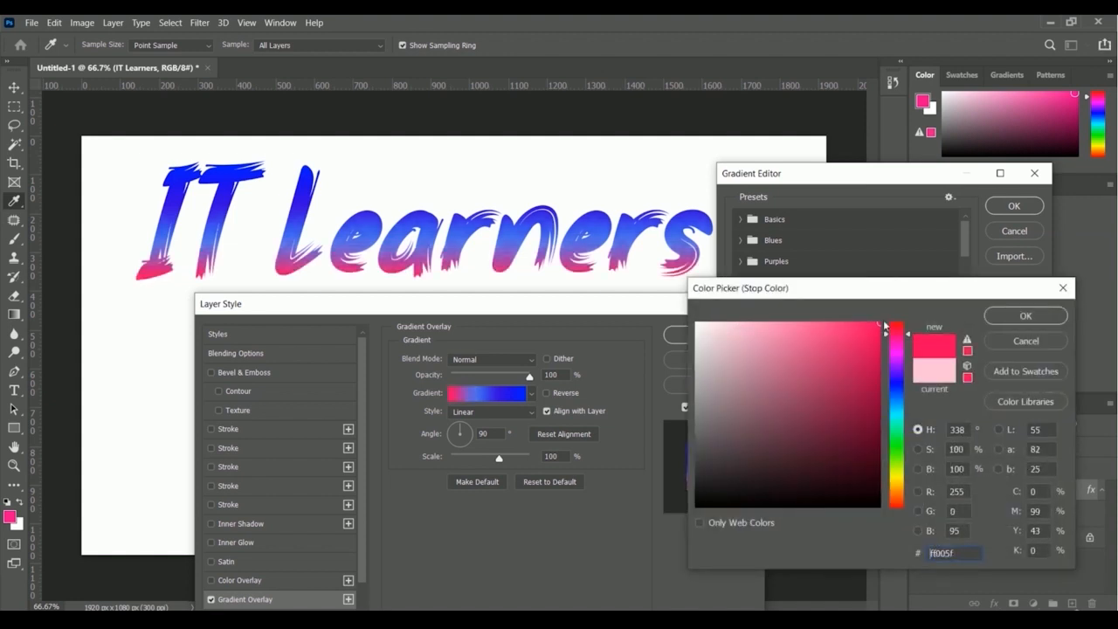
left_click(1027, 316)
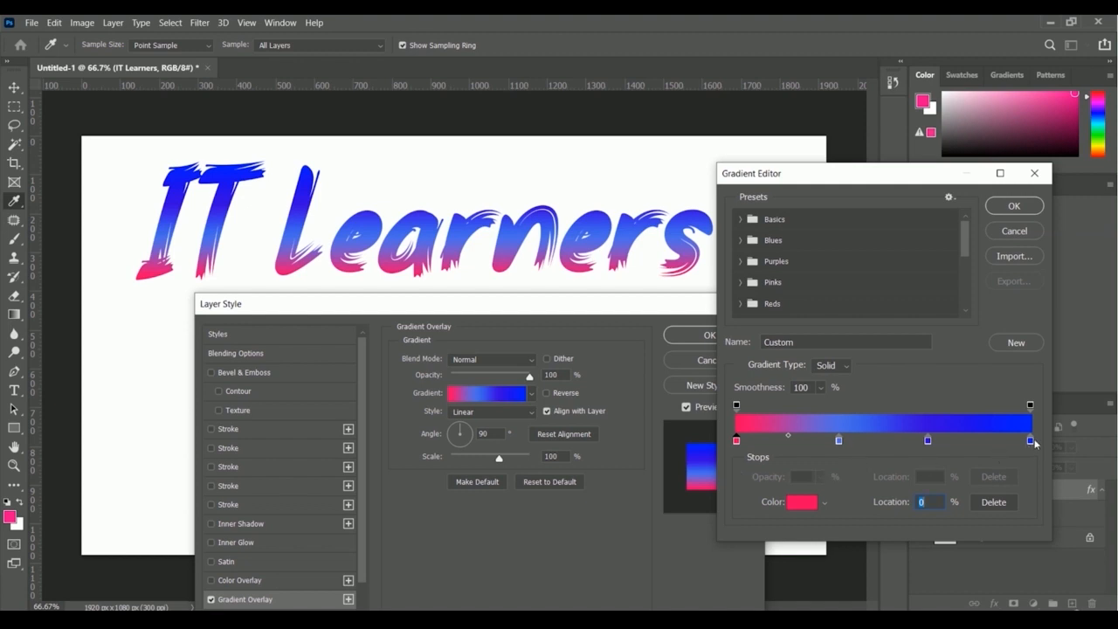
Step: Recolour the gradient's 35% stop green 4de975 and apply the edited gradient to the overlay
left_click(839, 440)
left_click(801, 501)
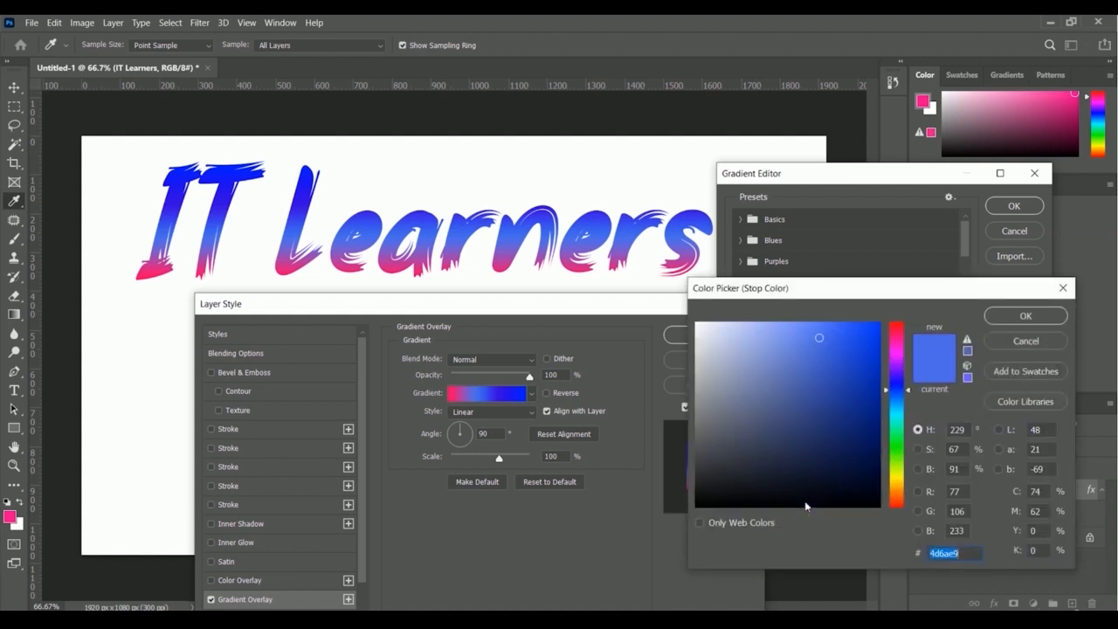
left_click(900, 439)
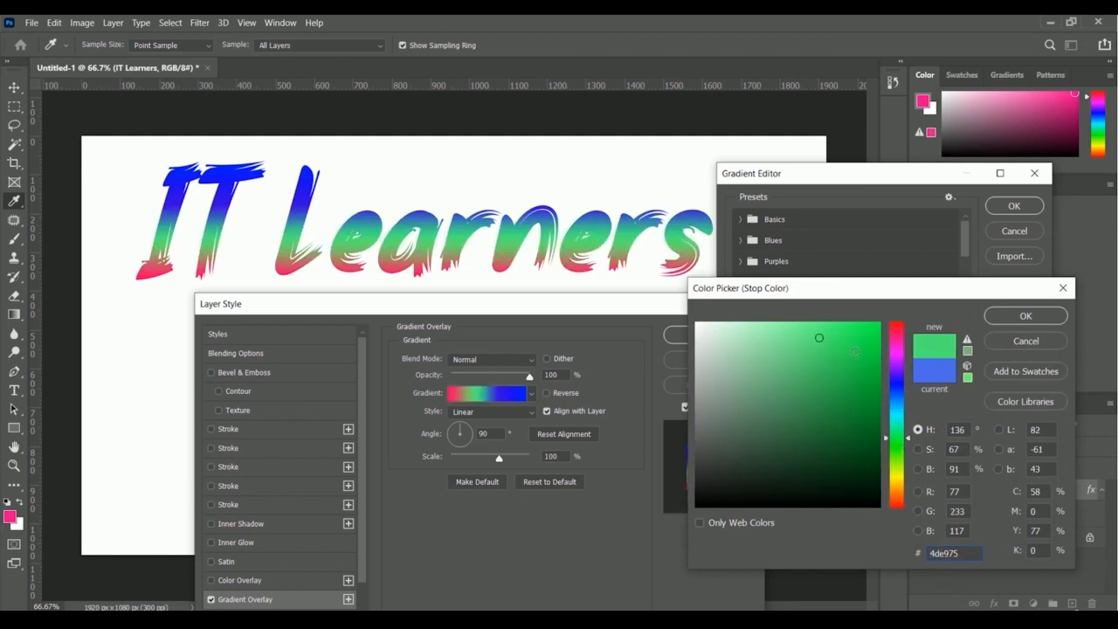
left_click(1043, 318)
left_click(1011, 206)
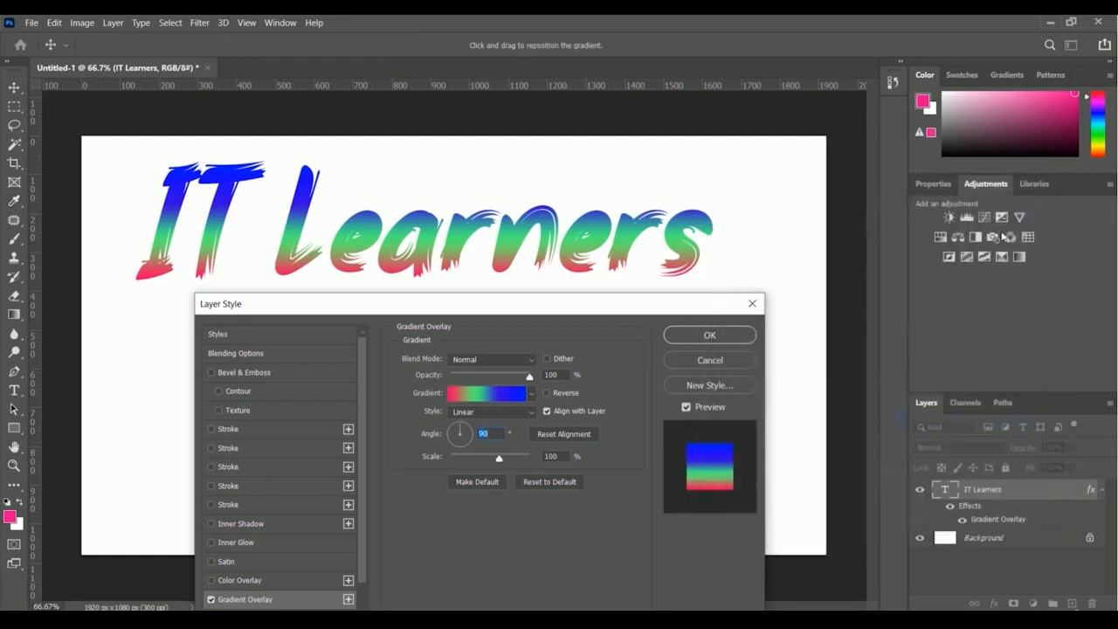